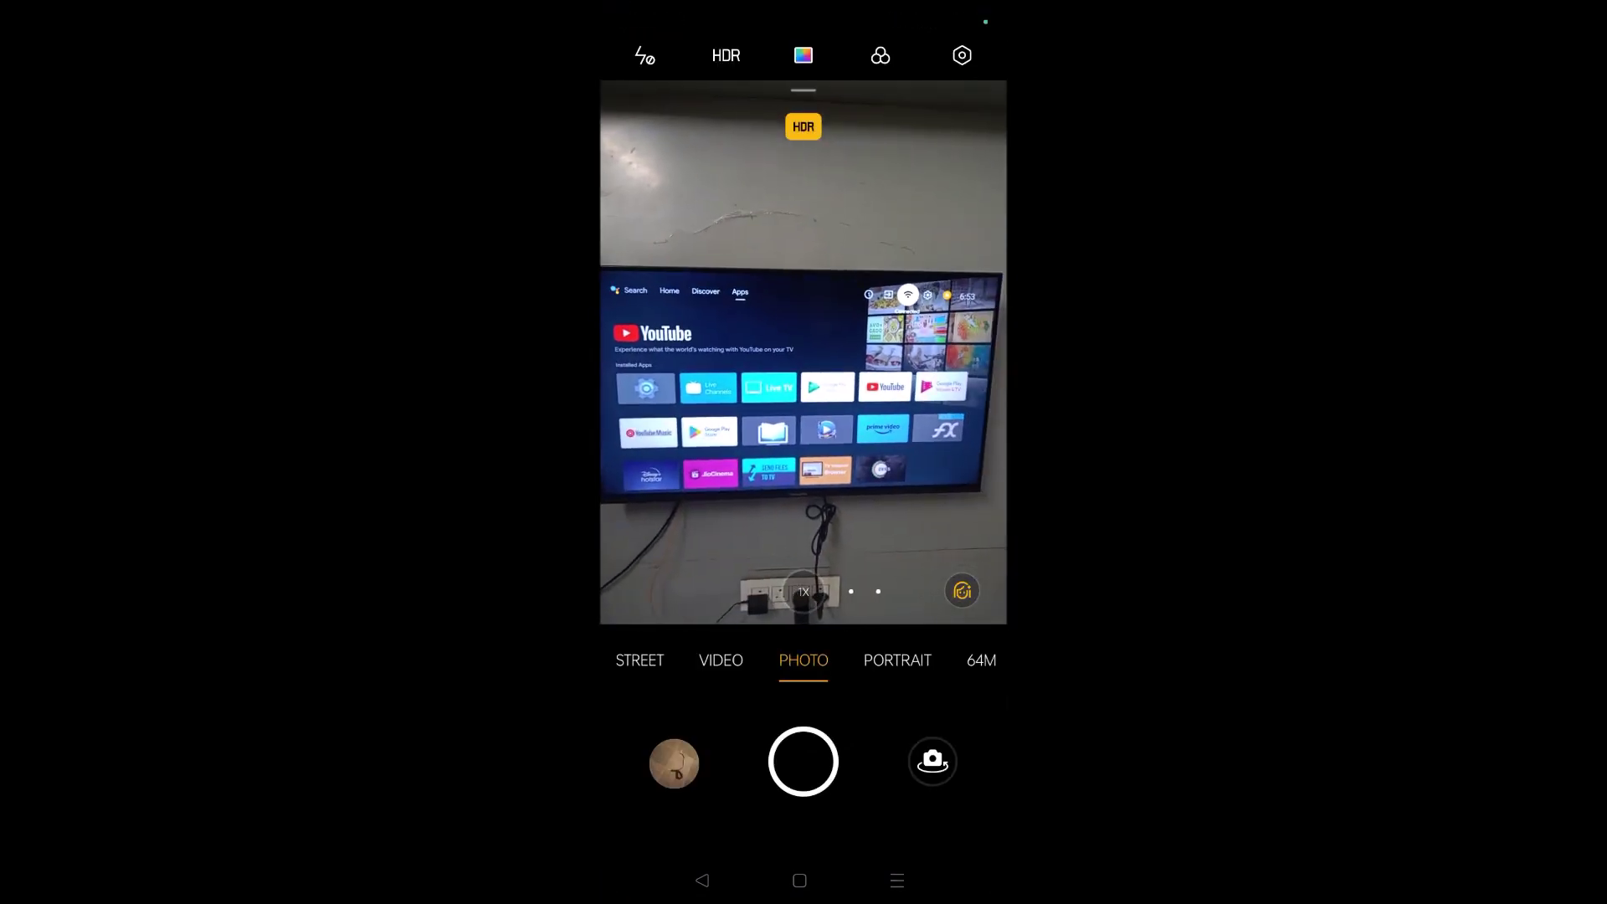
# - Leave the Camera app and return to the phone's home screen
pyautogui.click(805, 878)
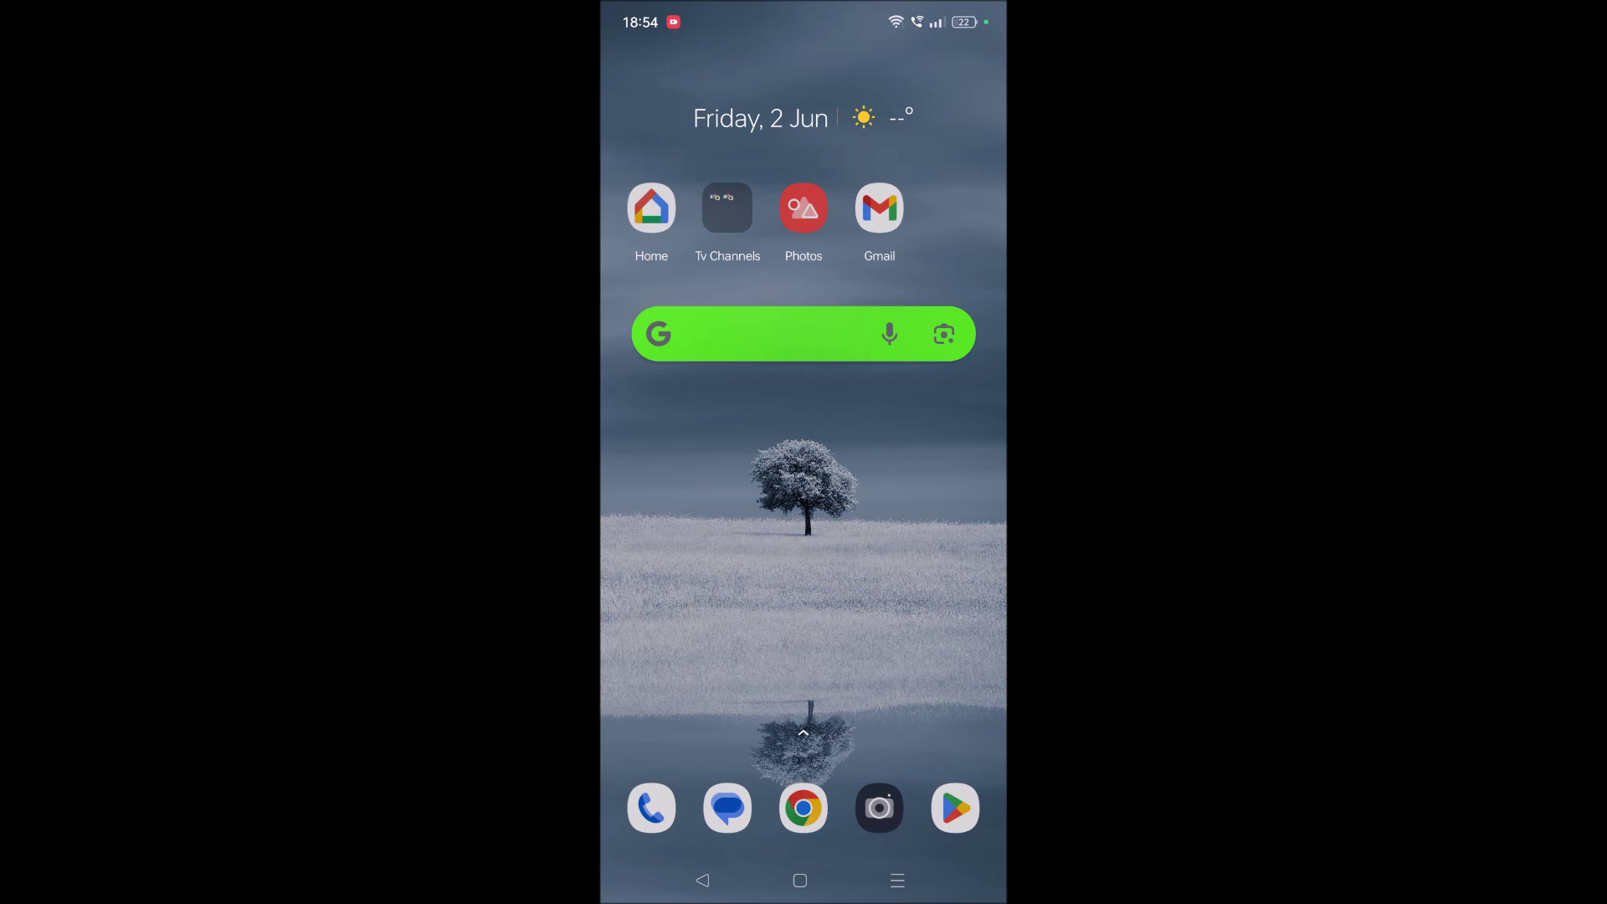
pyautogui.moveTo(912, 693); pyautogui.dragTo(912, 376)
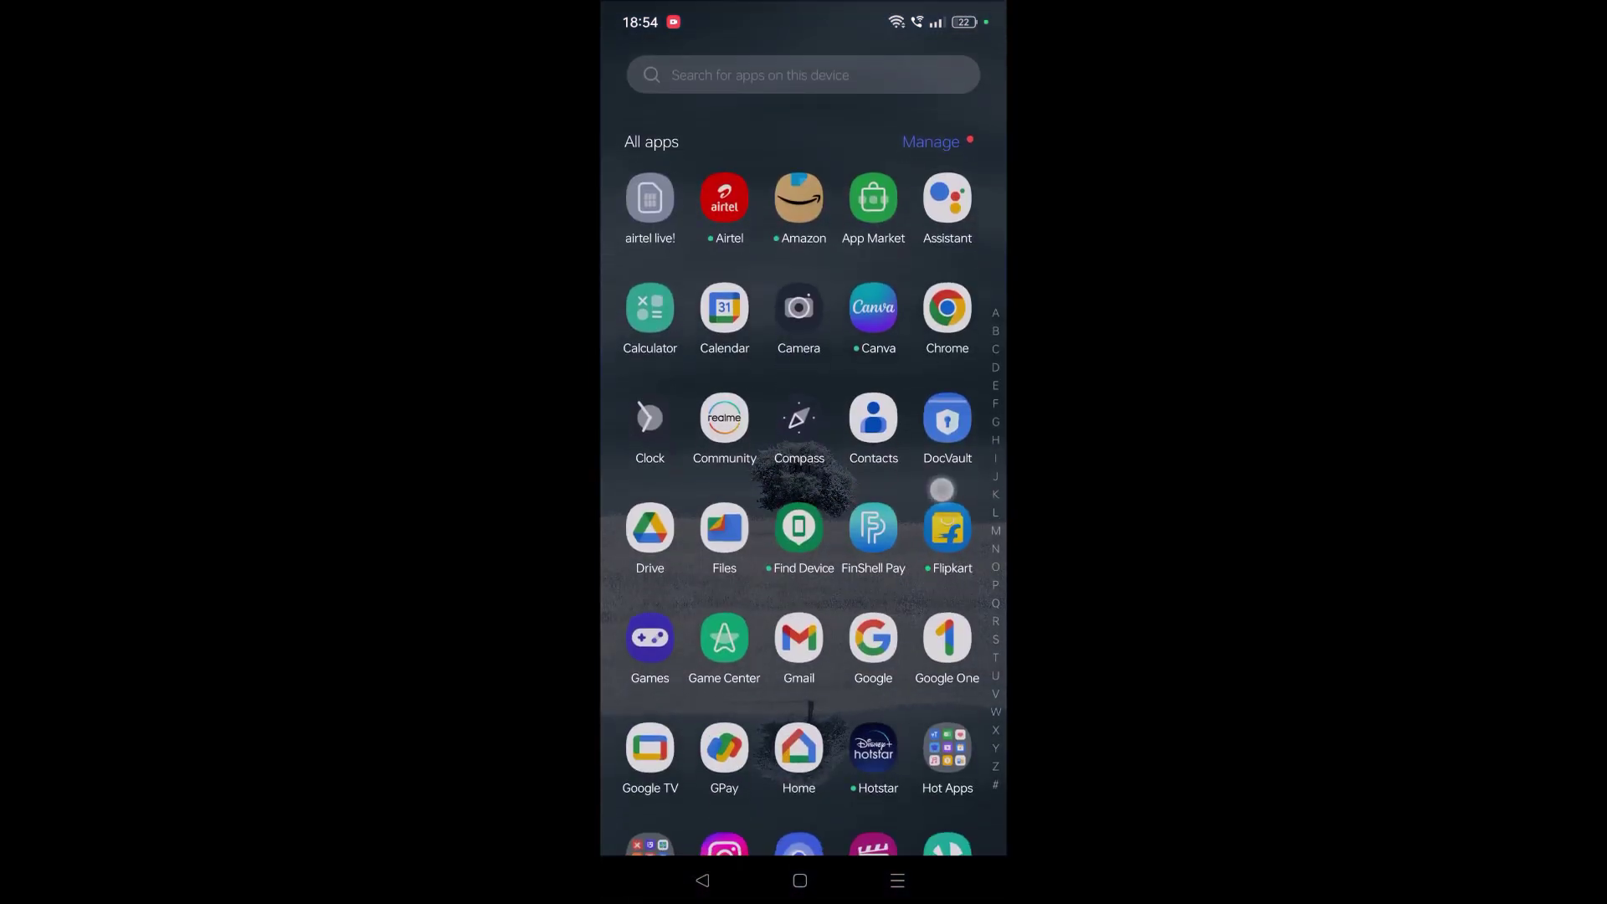
pyautogui.scroll(-10, 803, 439)
pyautogui.moveTo(804, 314); pyautogui.dragTo(804, 691)
pyautogui.click(956, 808)
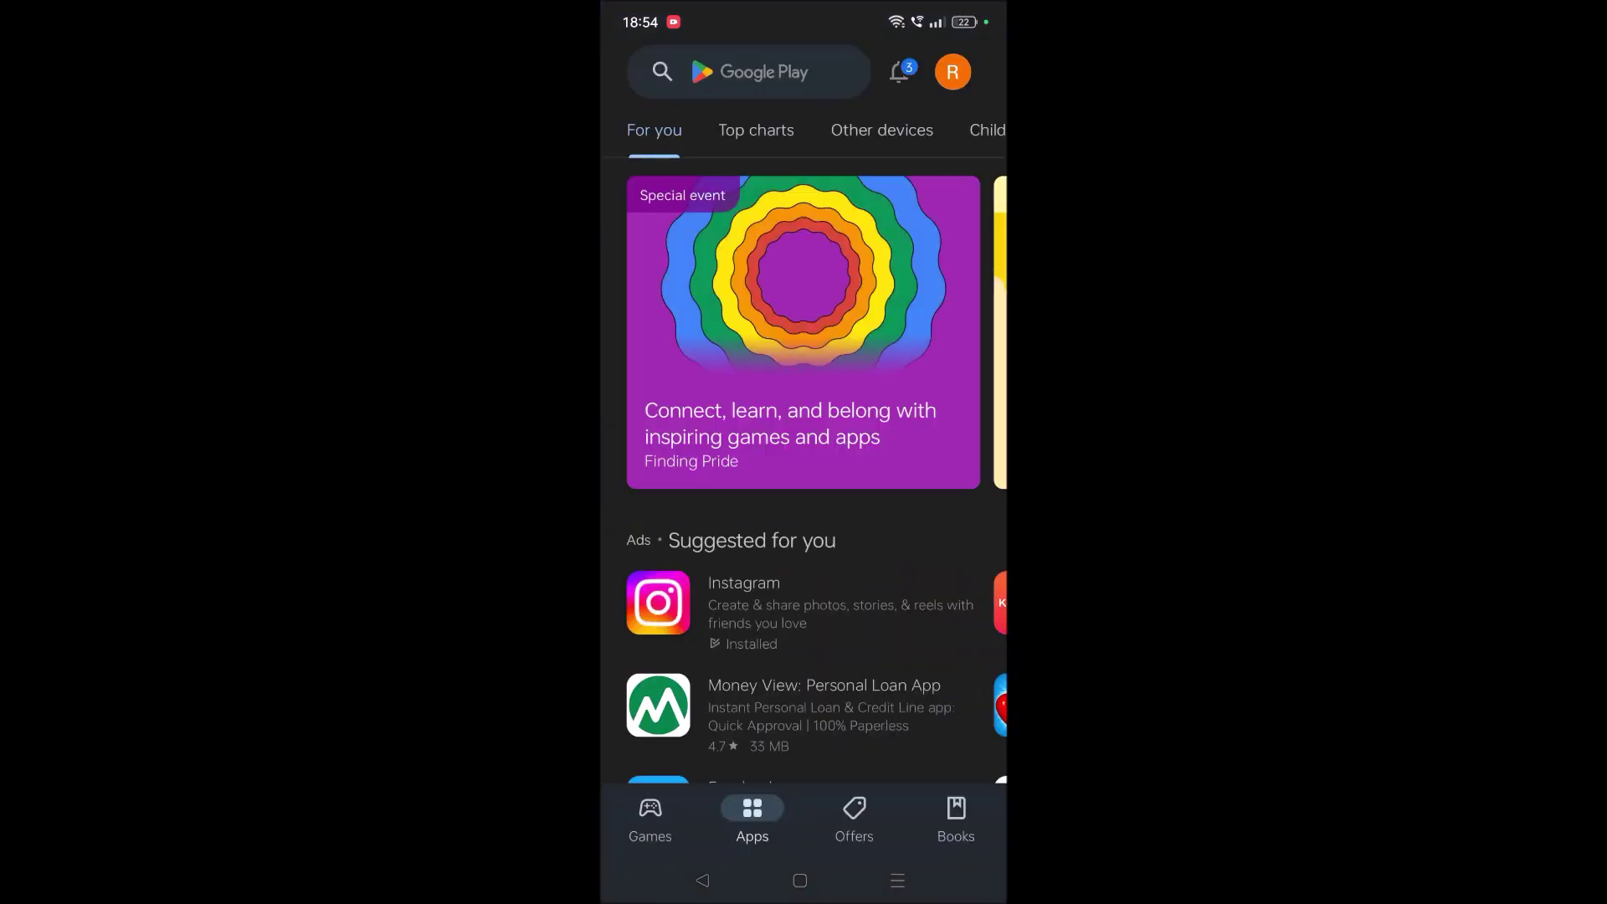
pyautogui.click(748, 72)
pyautogui.write('s')
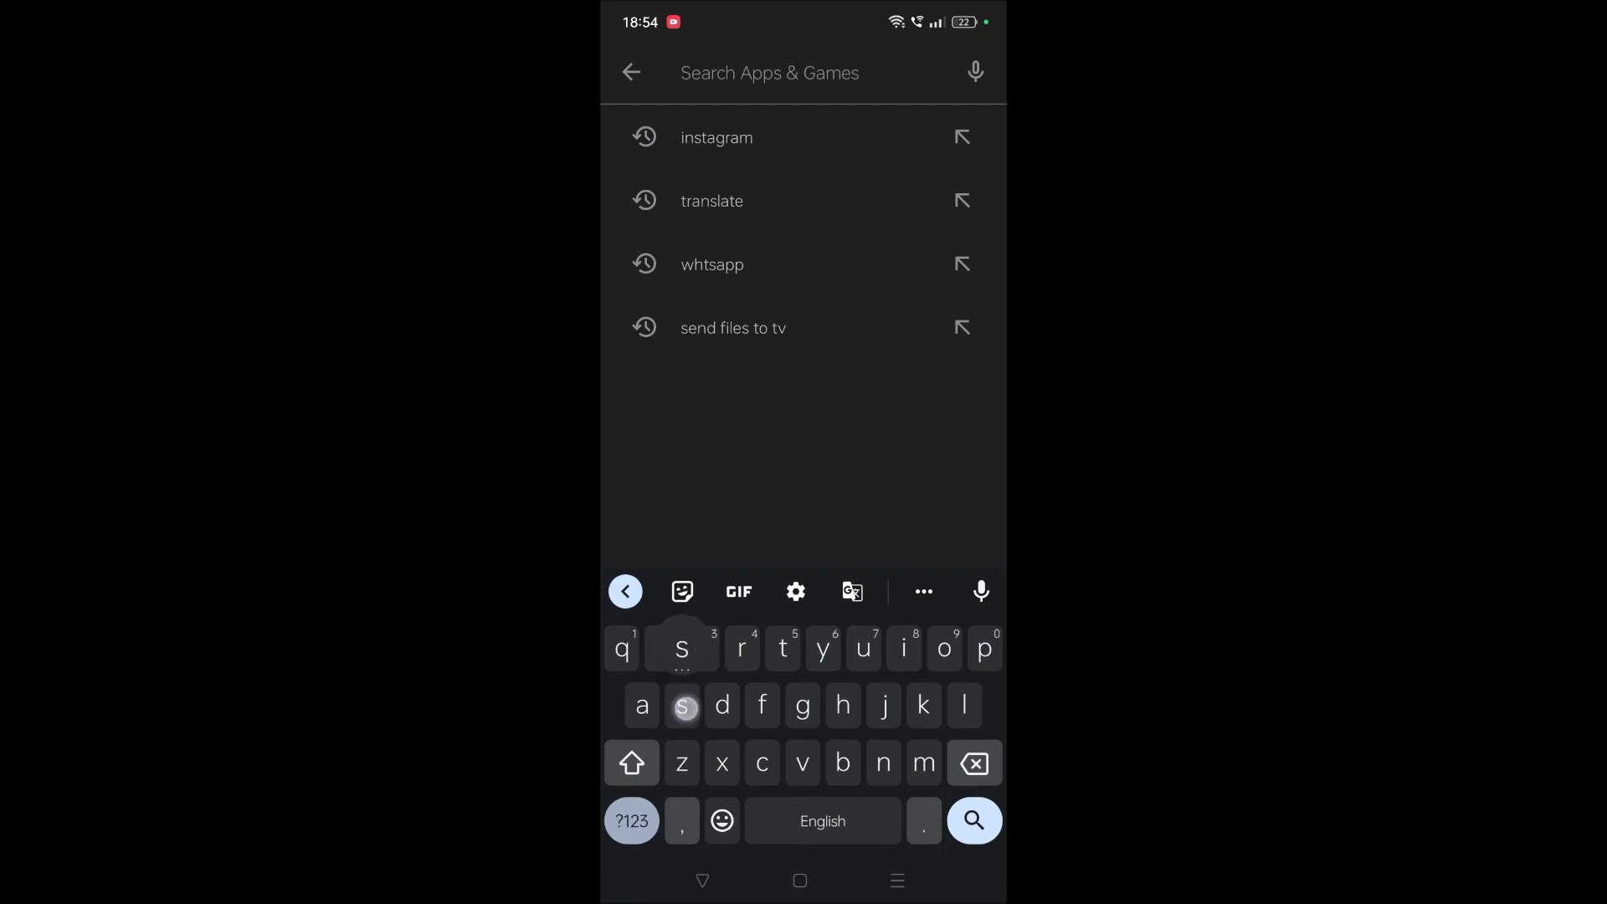
pyautogui.write('end')
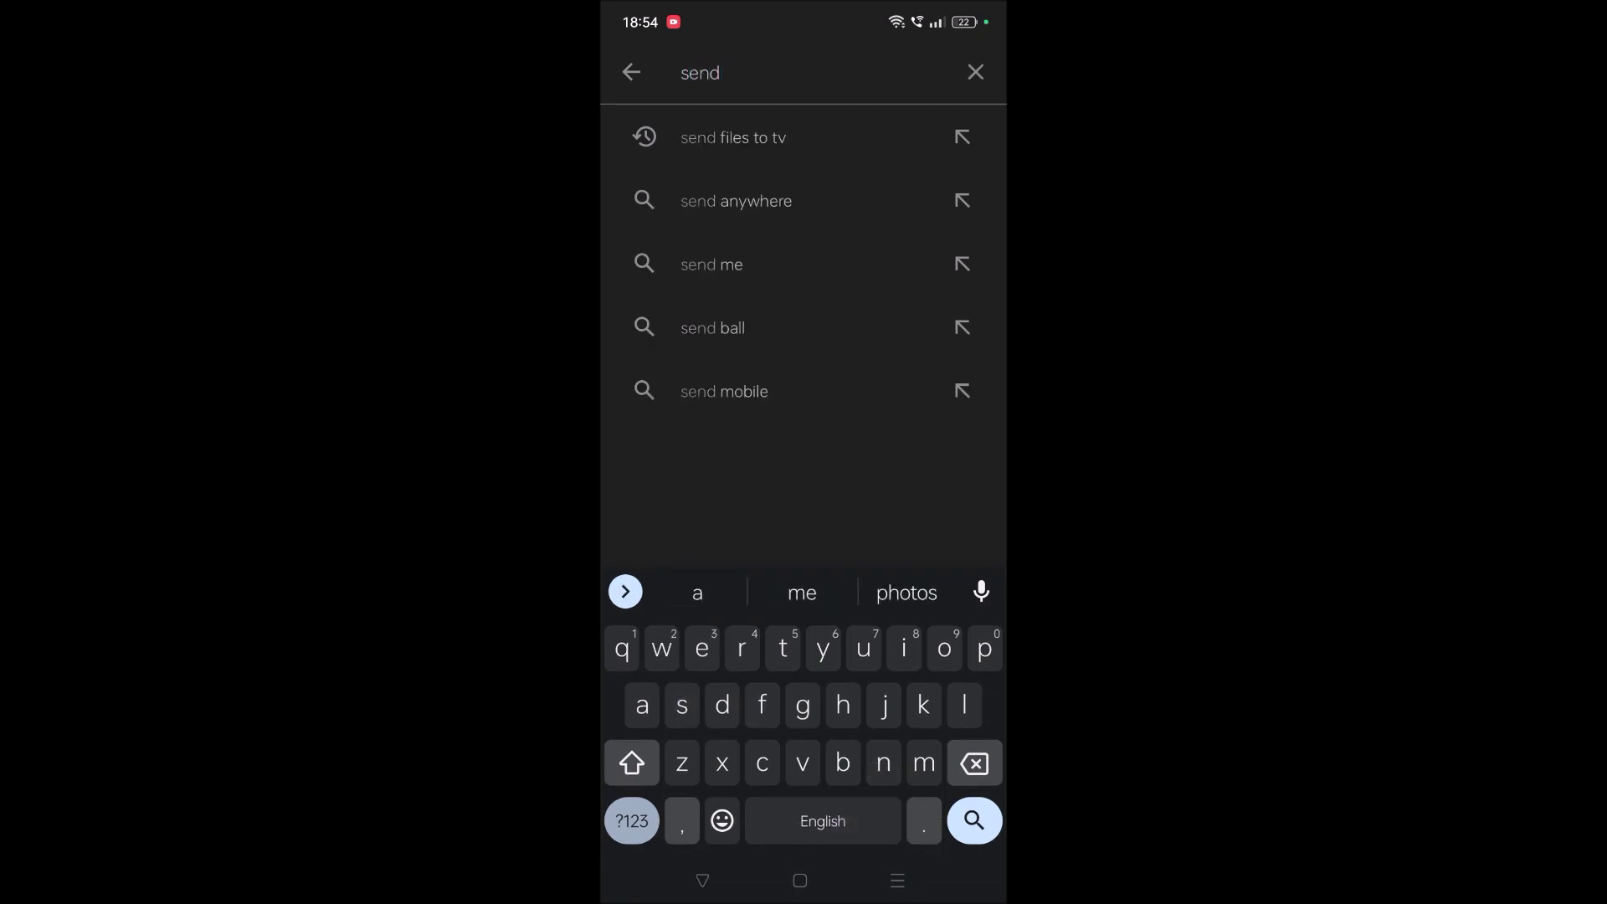
pyautogui.click(833, 135)
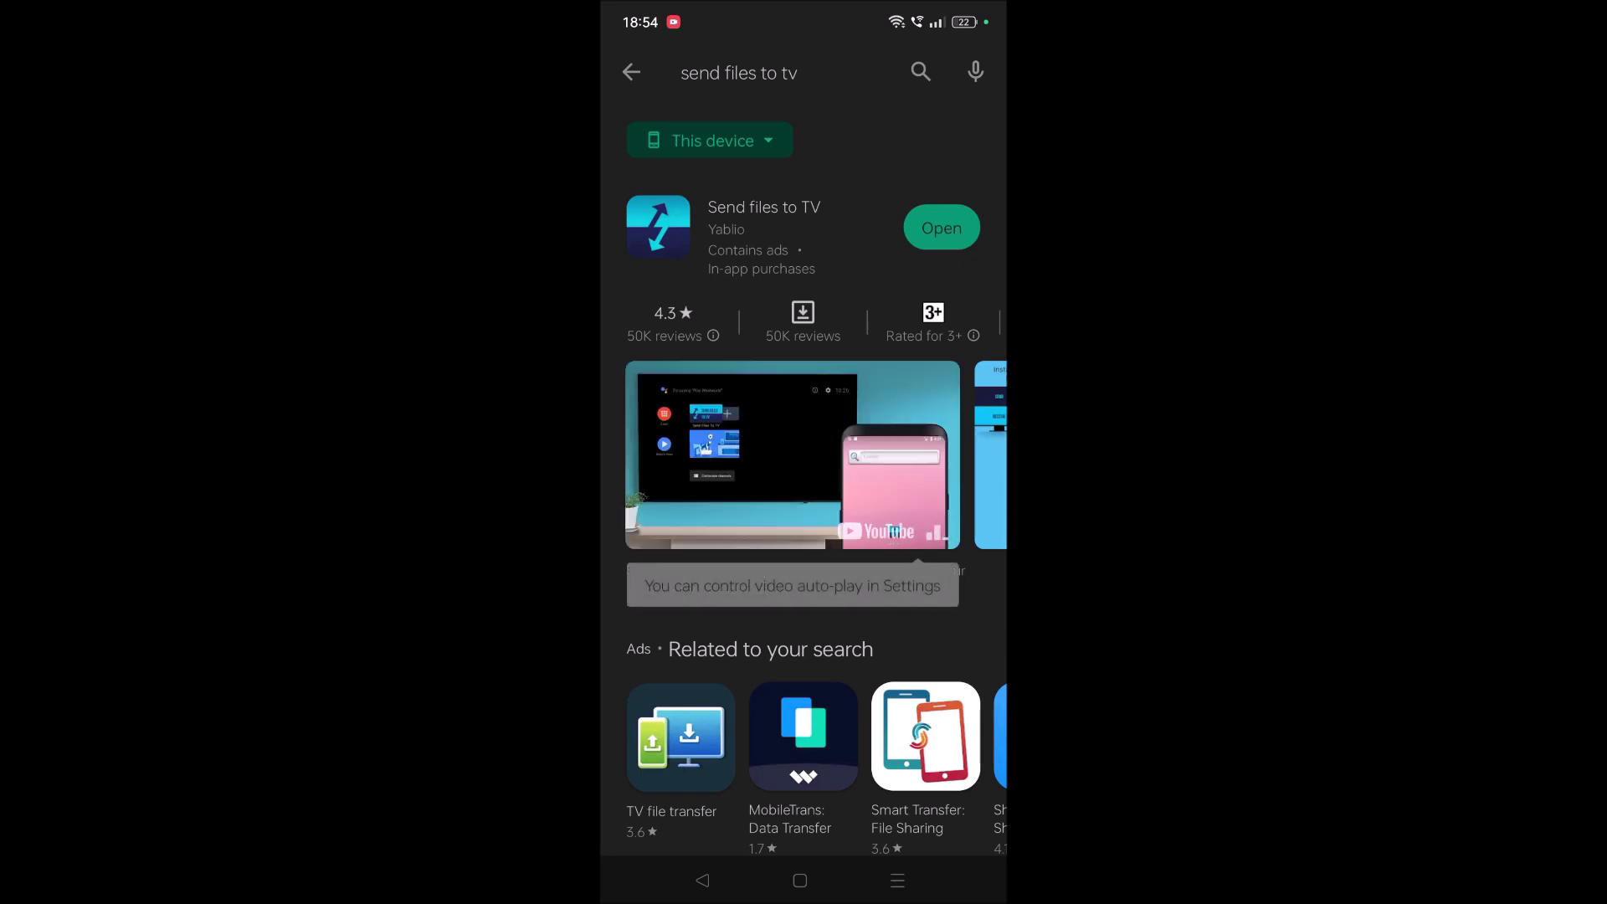
pyautogui.click(941, 227)
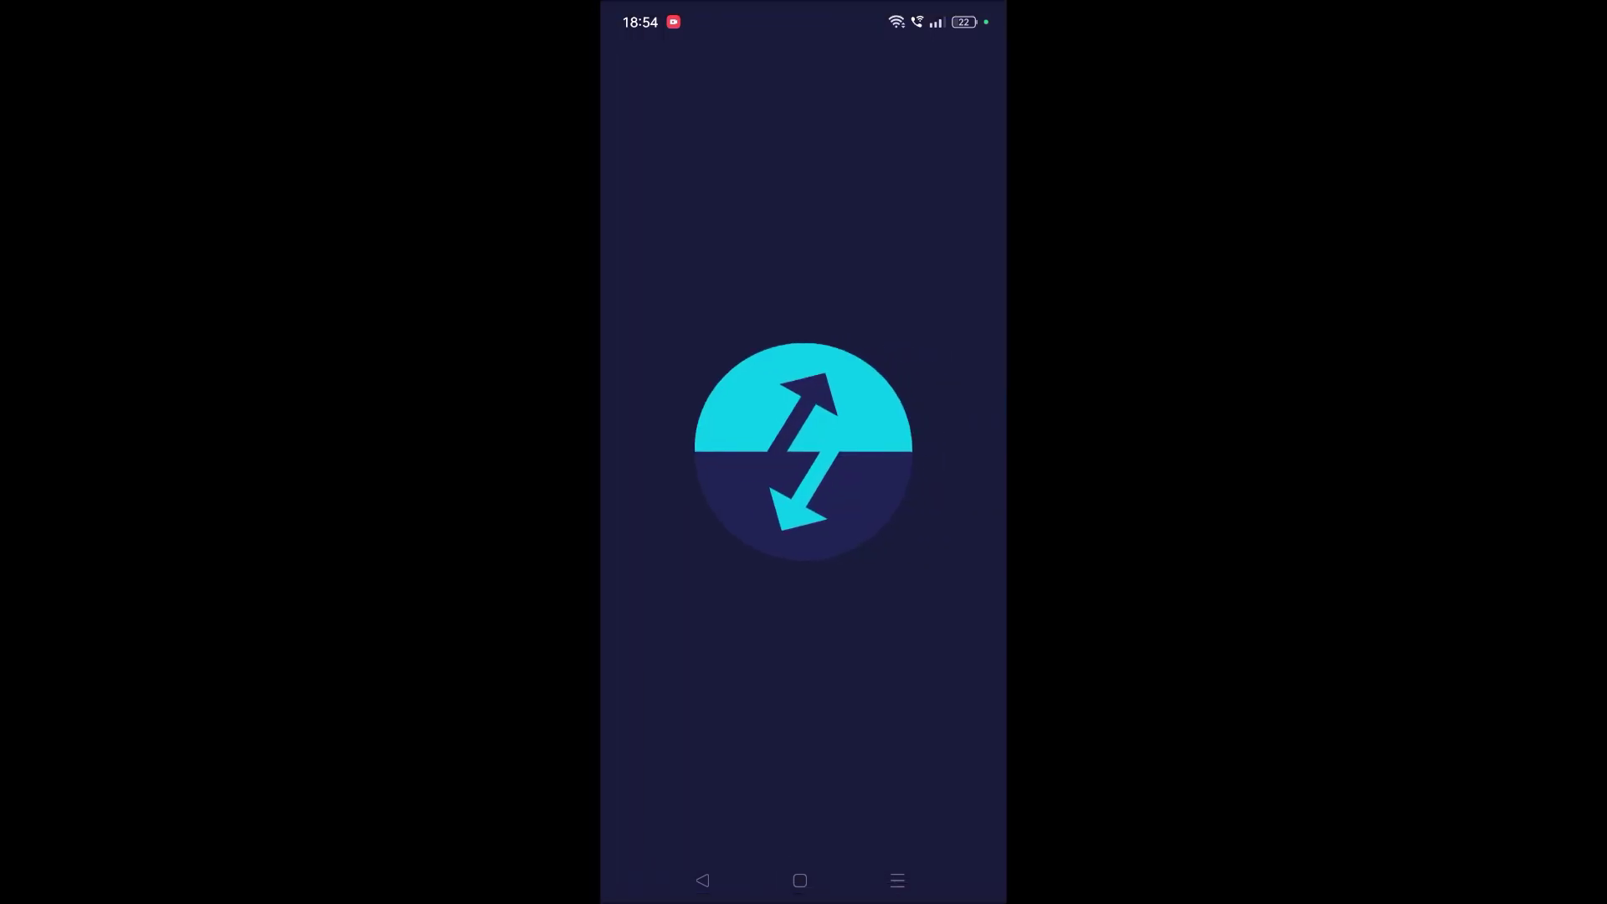
pyautogui.click(800, 879)
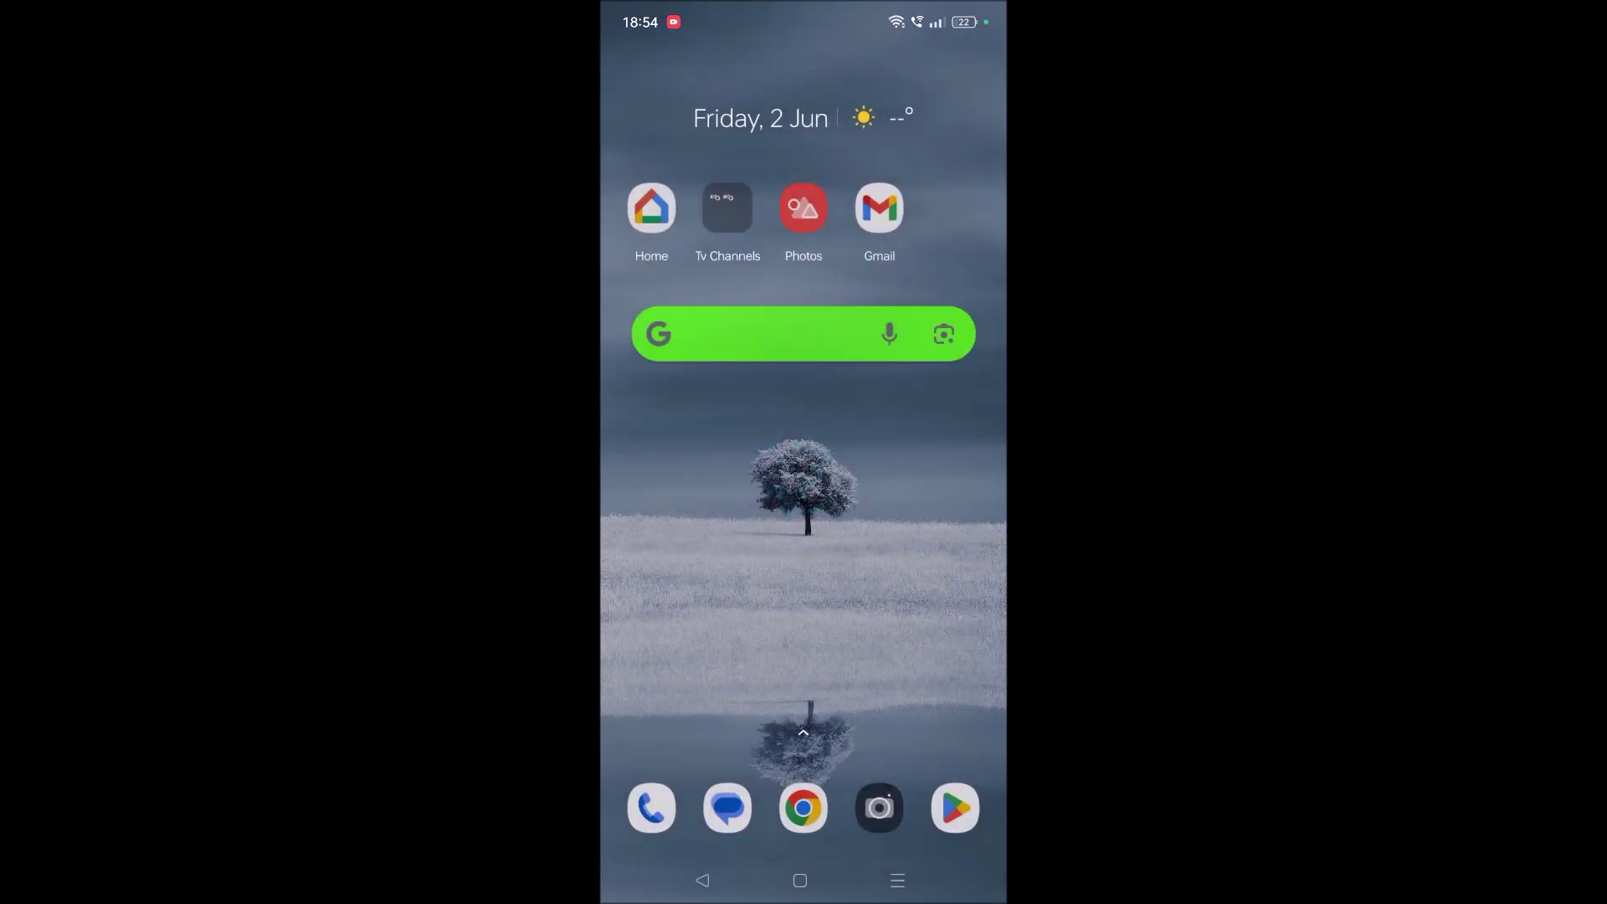
pyautogui.click(878, 806)
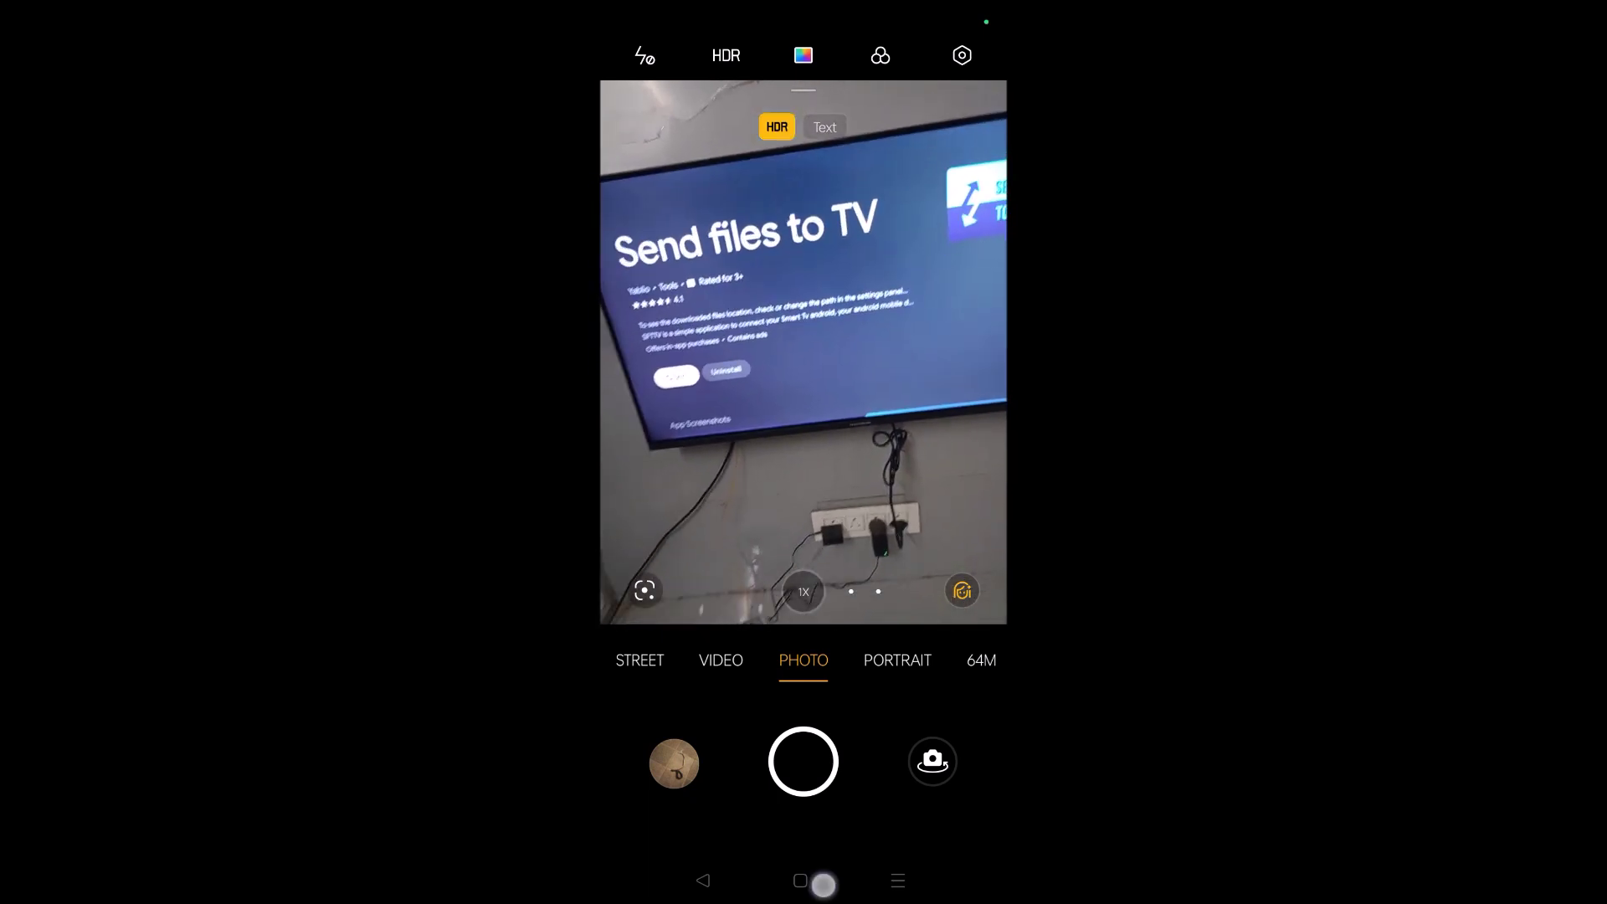
pyautogui.click(799, 880)
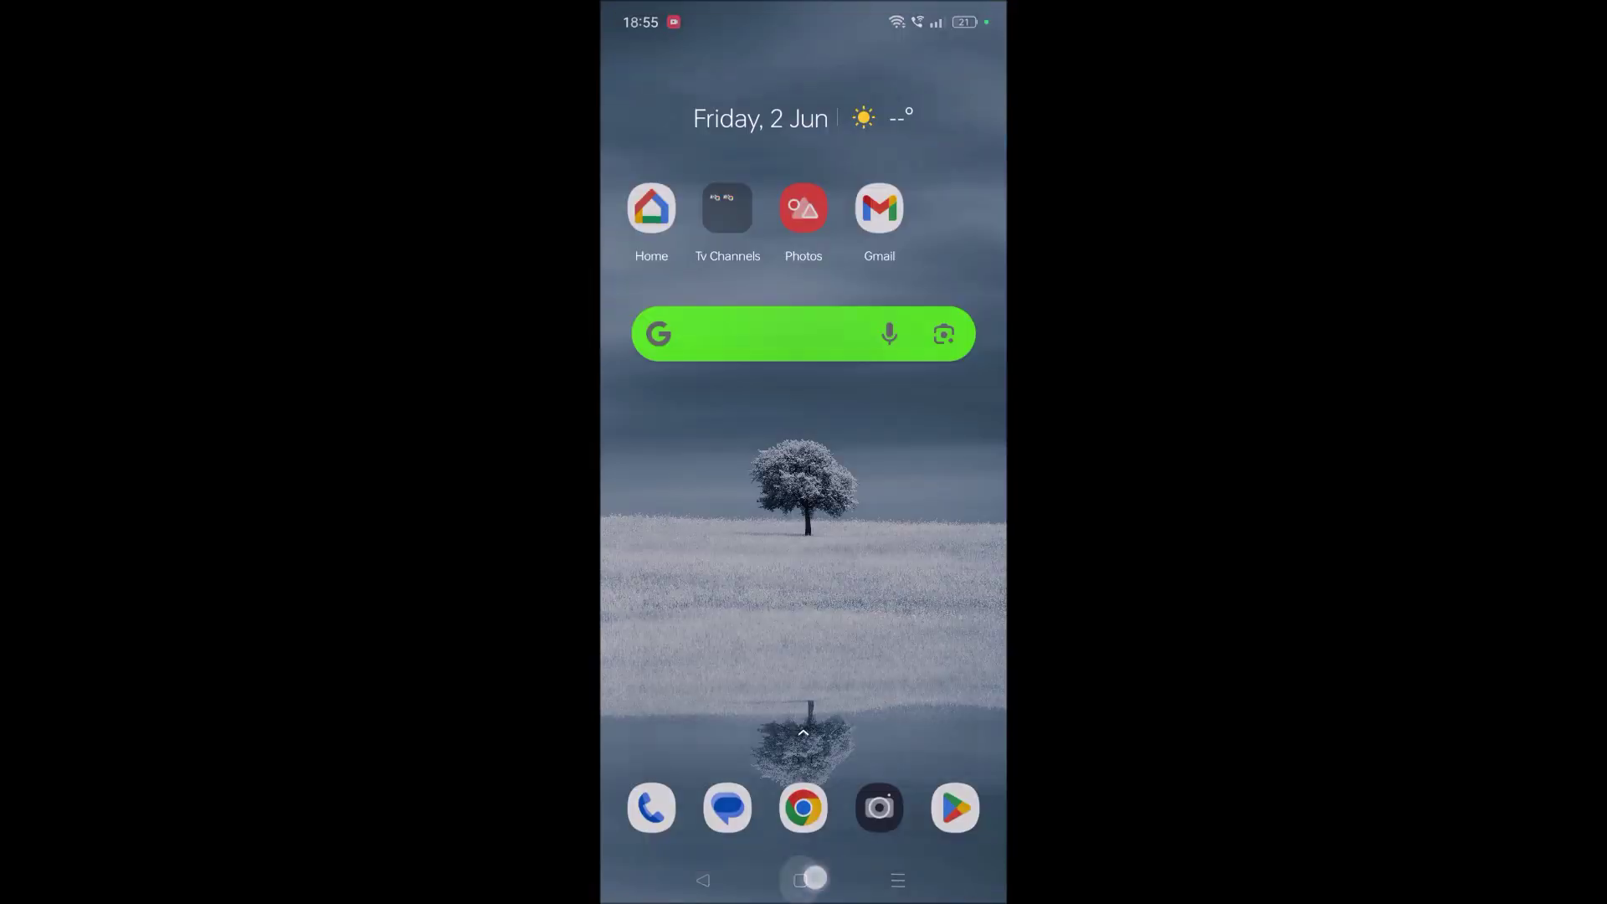
pyautogui.moveTo(804, 753); pyautogui.dragTo(804, 314)
pyautogui.scroll(-5, 804, 502)
pyautogui.scroll(-6, 804, 503)
pyautogui.scroll(5, 803, 503)
pyautogui.scroll(3, 803, 502)
pyautogui.scroll(1, 804, 502)
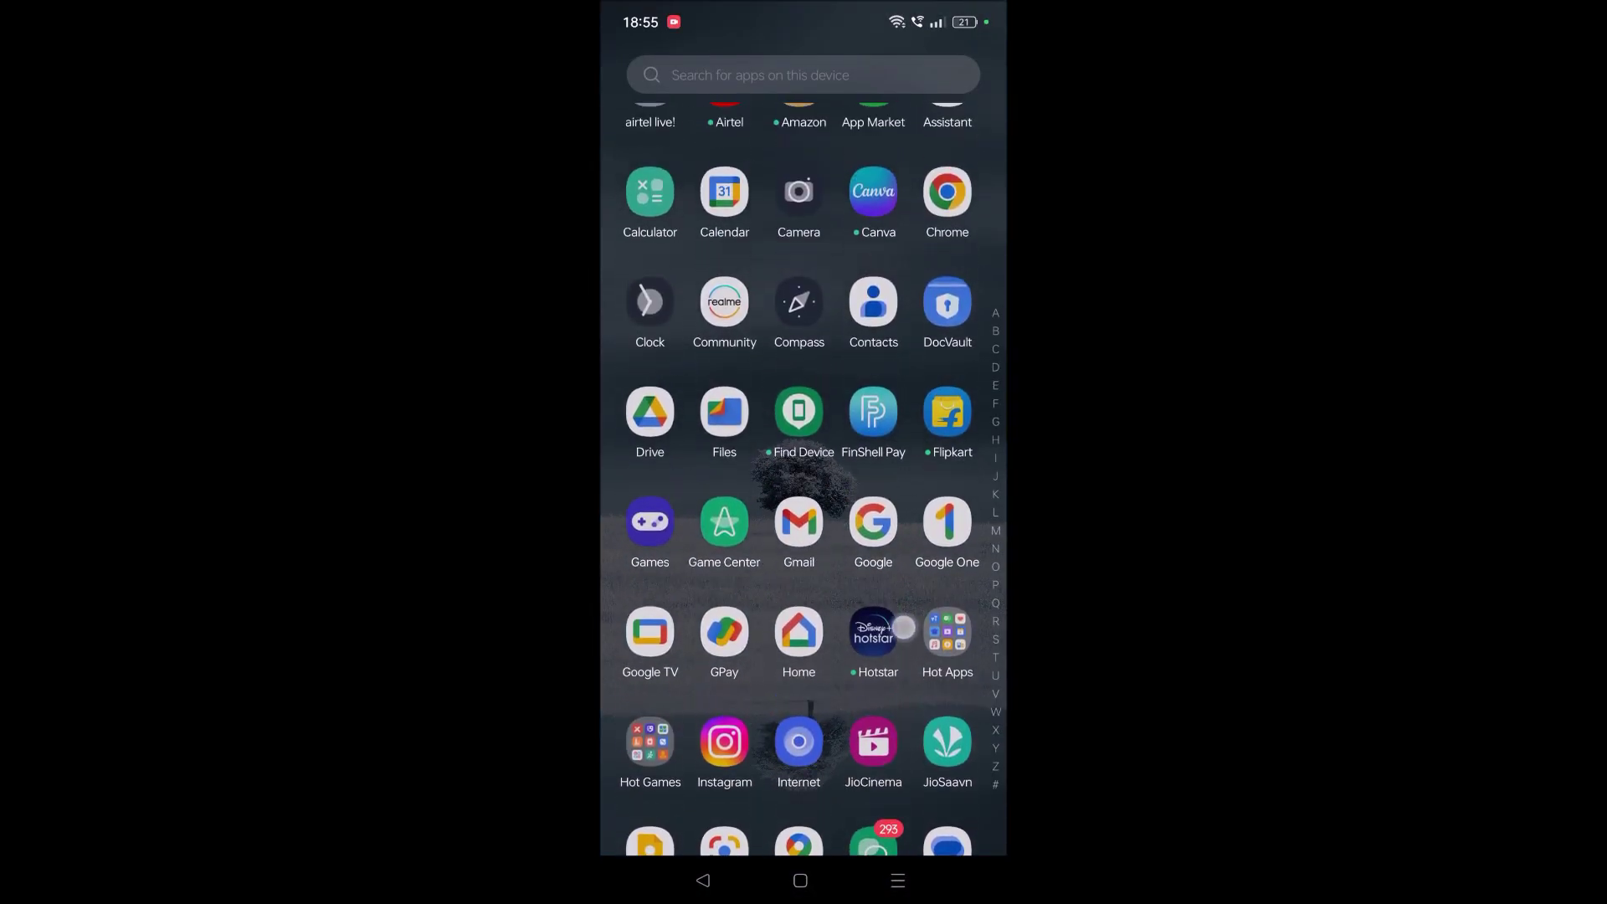
pyautogui.scroll(-5, 804, 503)
pyautogui.scroll(-2, 803, 502)
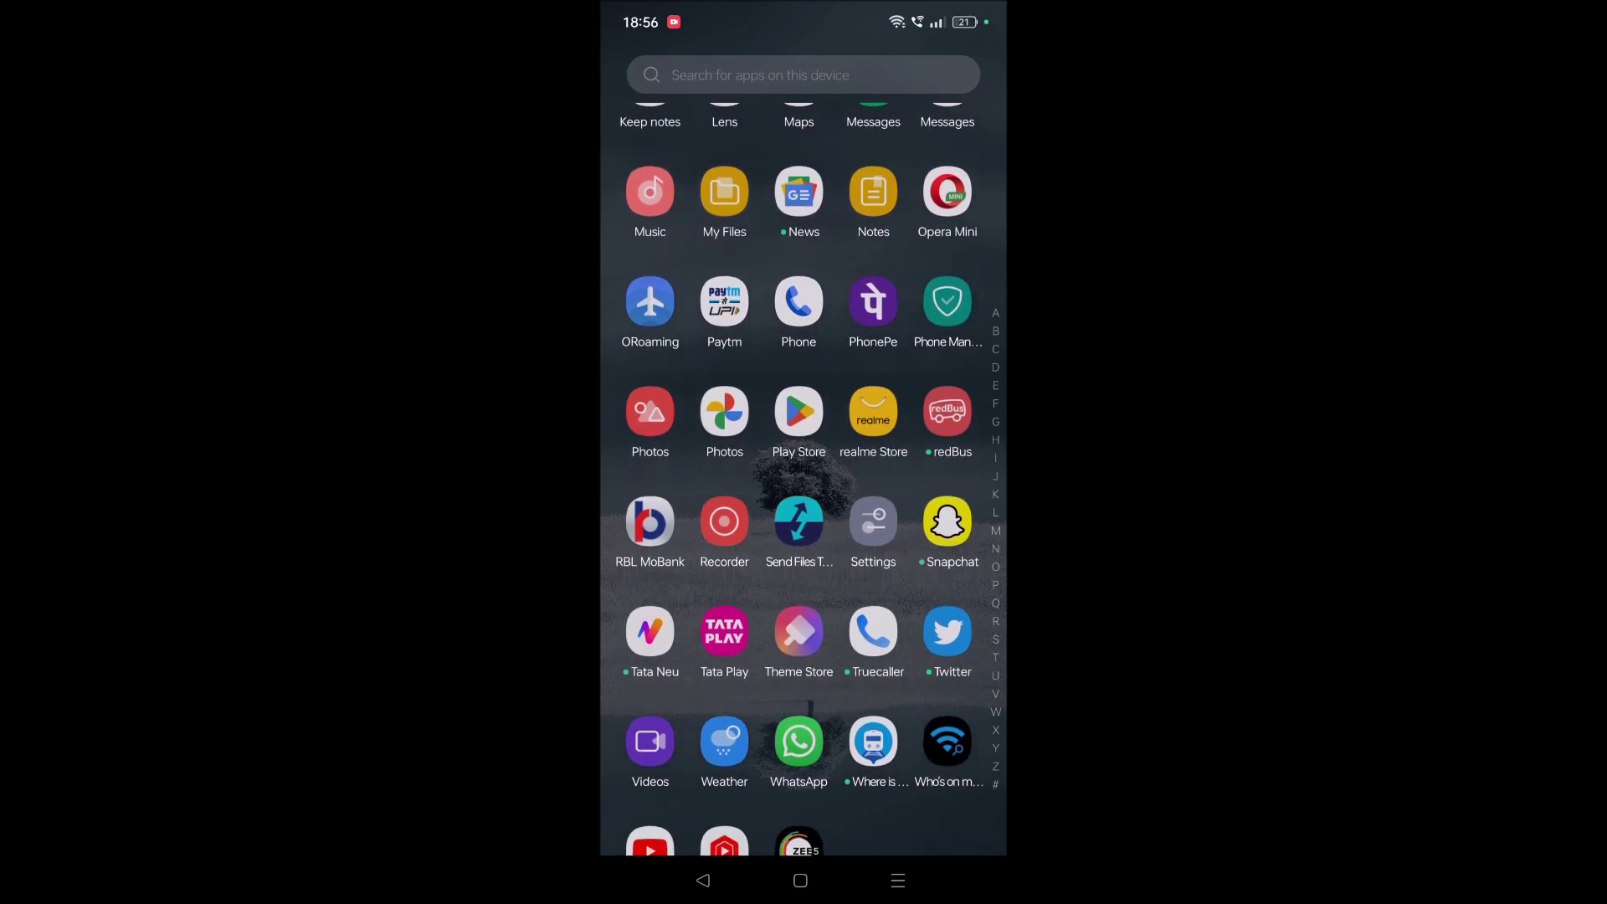
pyautogui.click(800, 879)
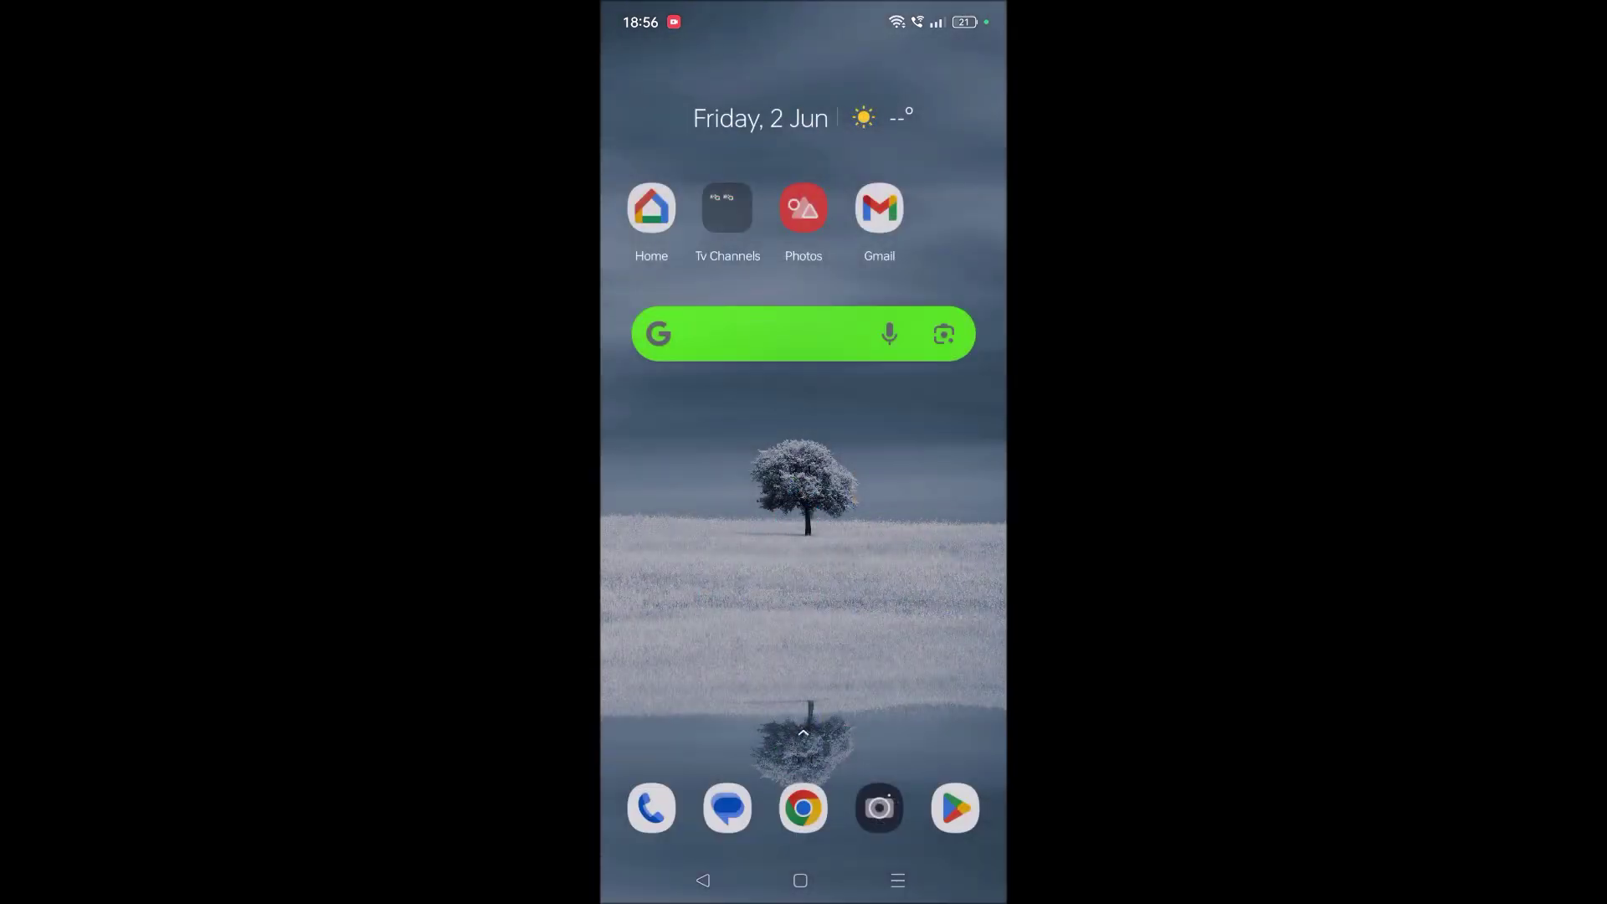
pyautogui.click(879, 807)
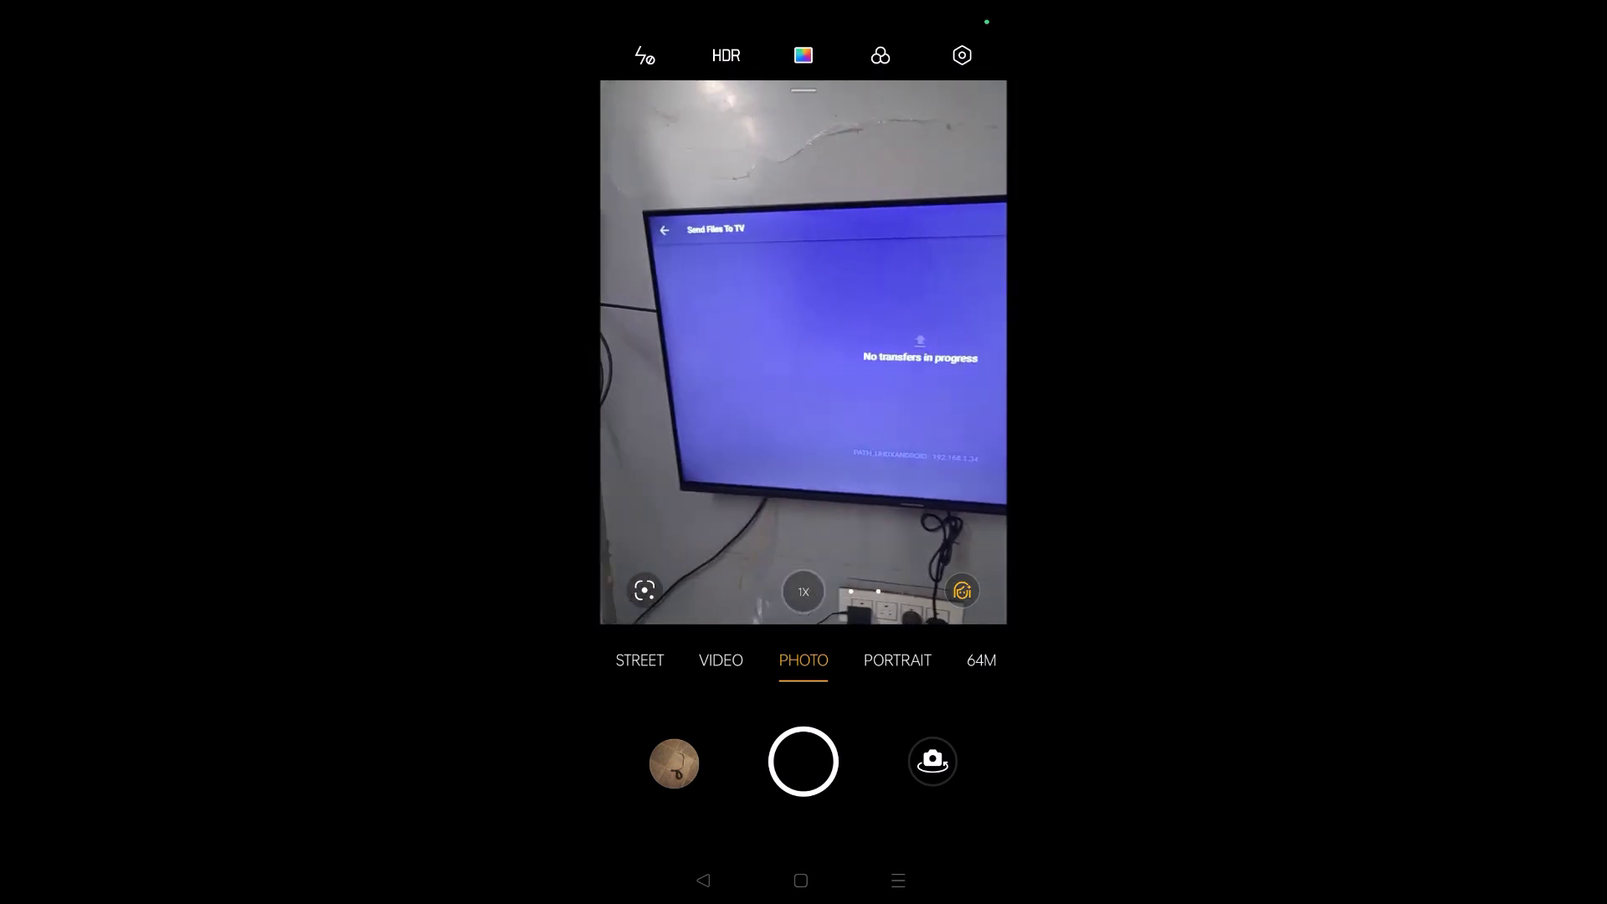
pyautogui.click(799, 880)
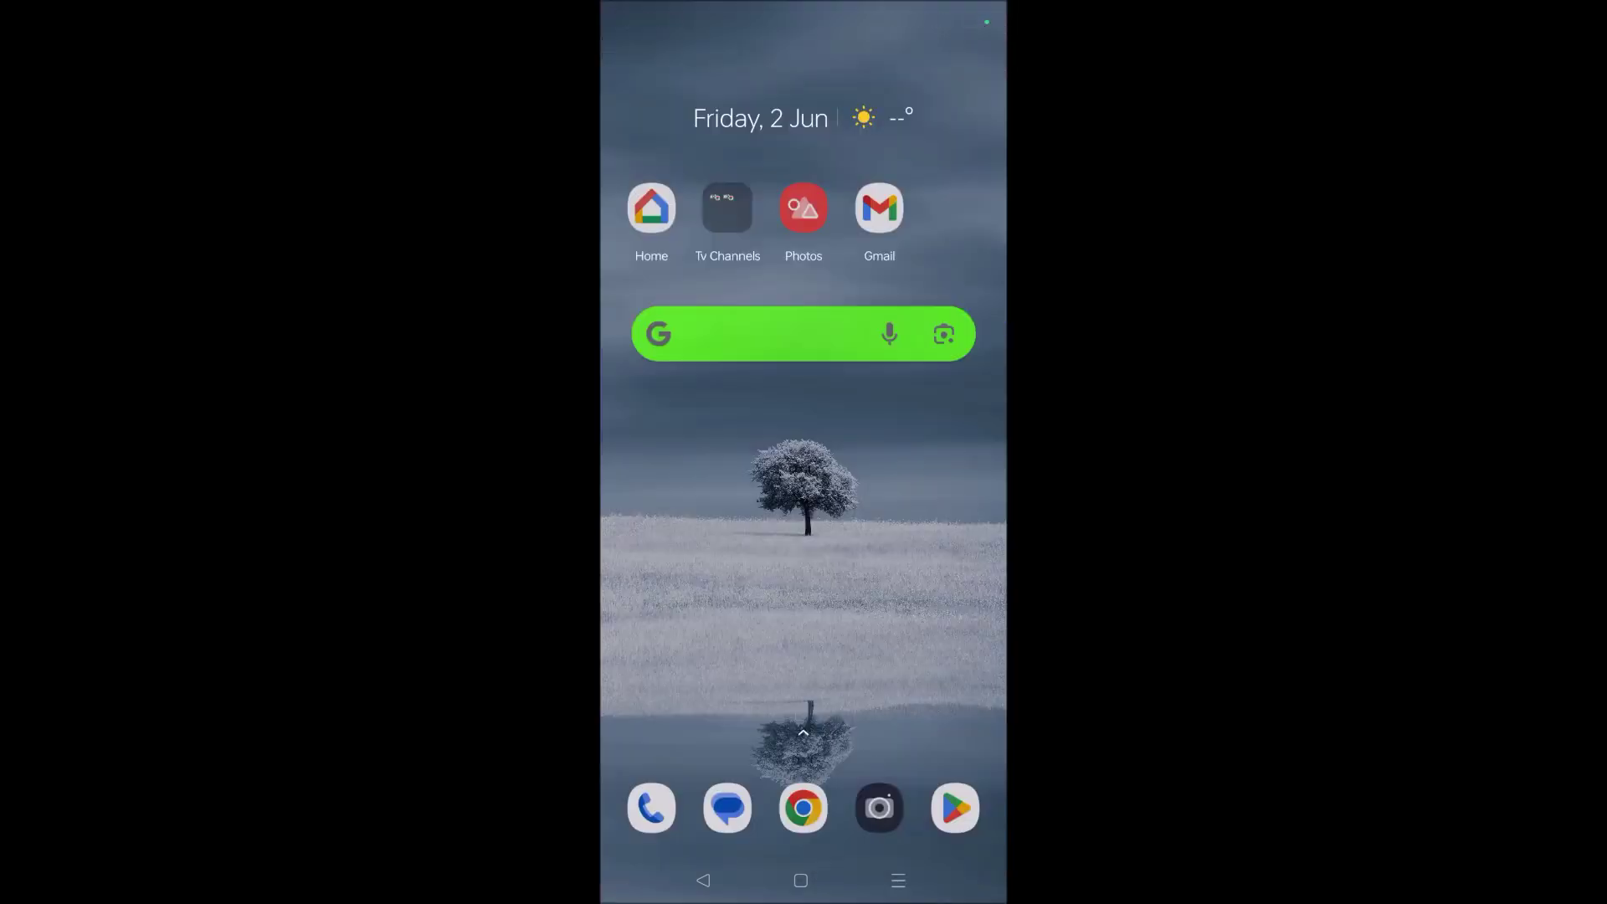
# - Launch Send Files to TV from the app list and choose to send files from the phone
pyautogui.moveTo(804, 704); pyautogui.dragTo(803, 377)
pyautogui.moveTo(925, 665); pyautogui.dragTo(923, 251)
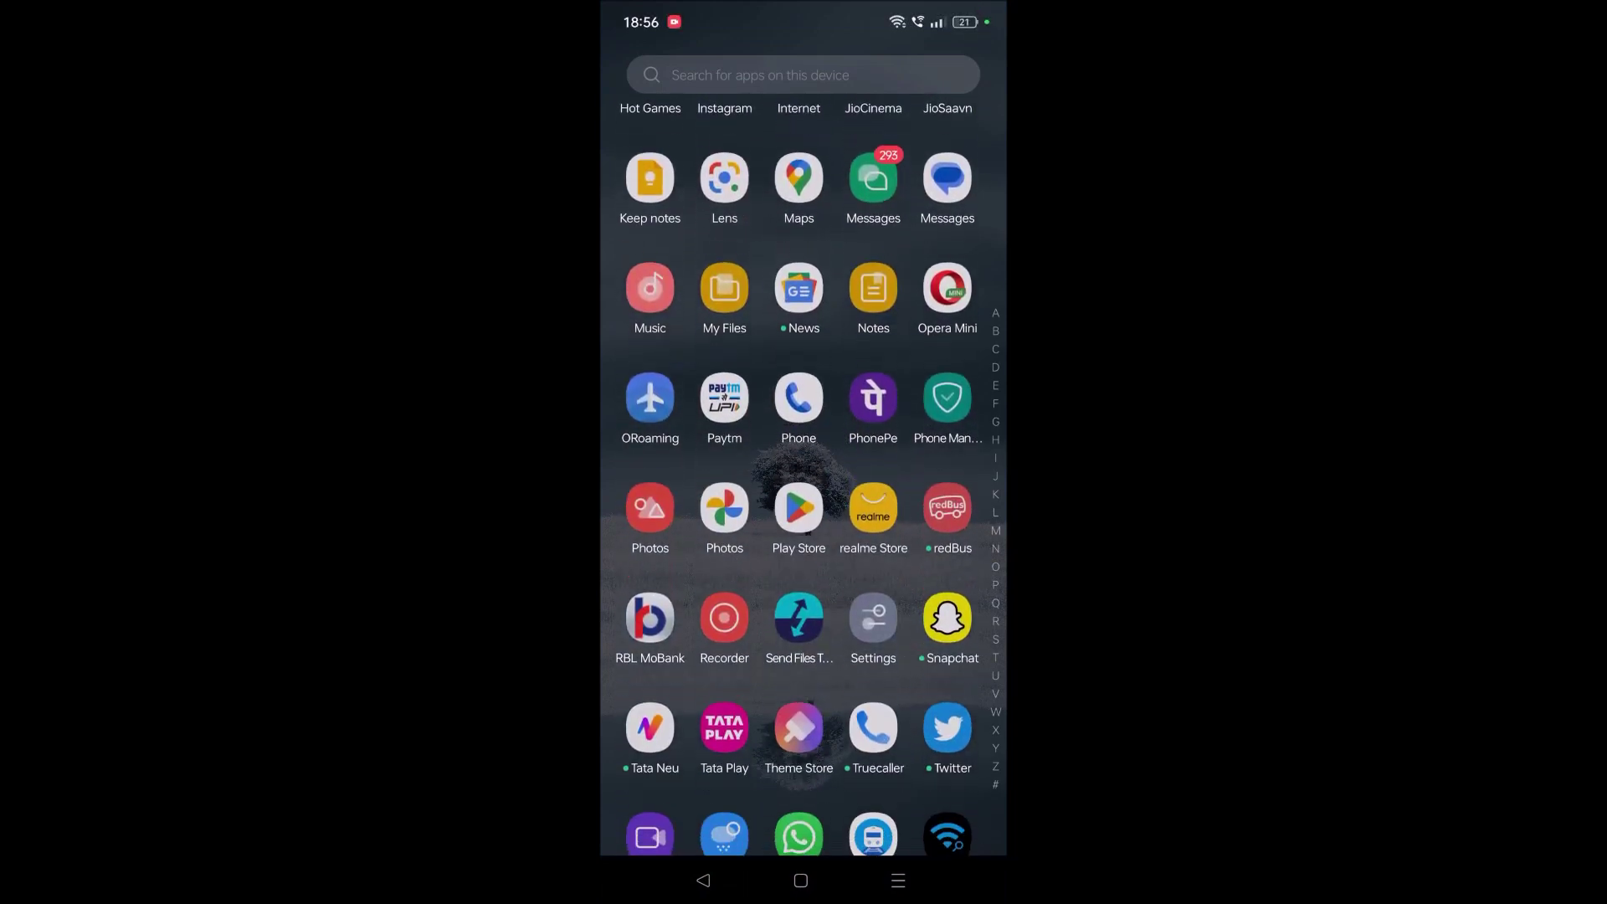
pyautogui.click(800, 879)
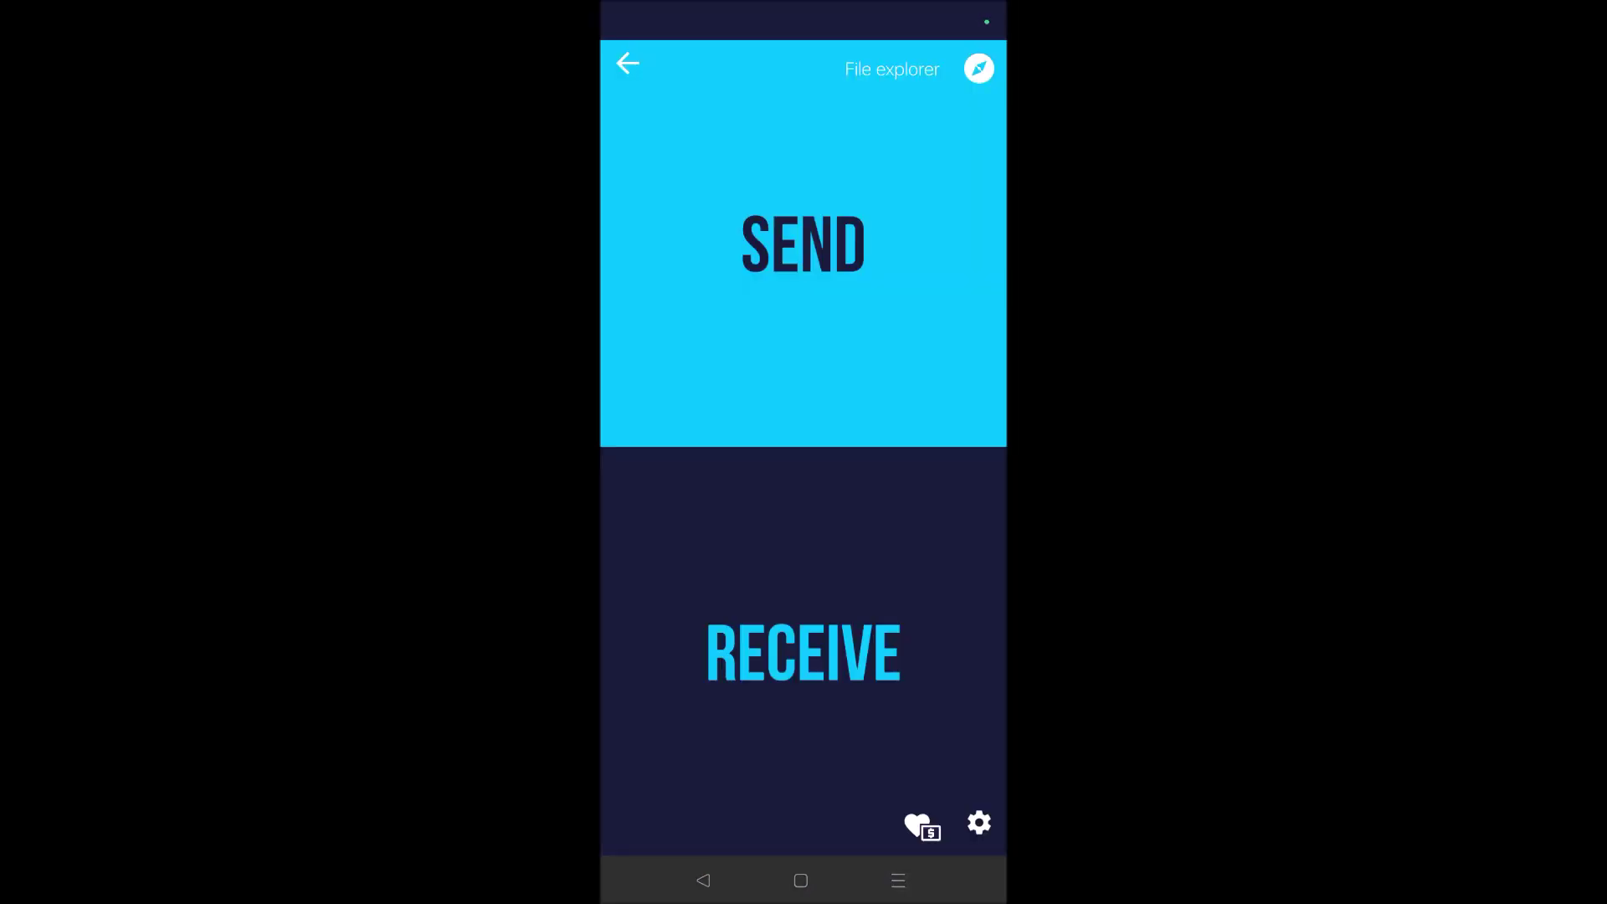
pyautogui.click(803, 245)
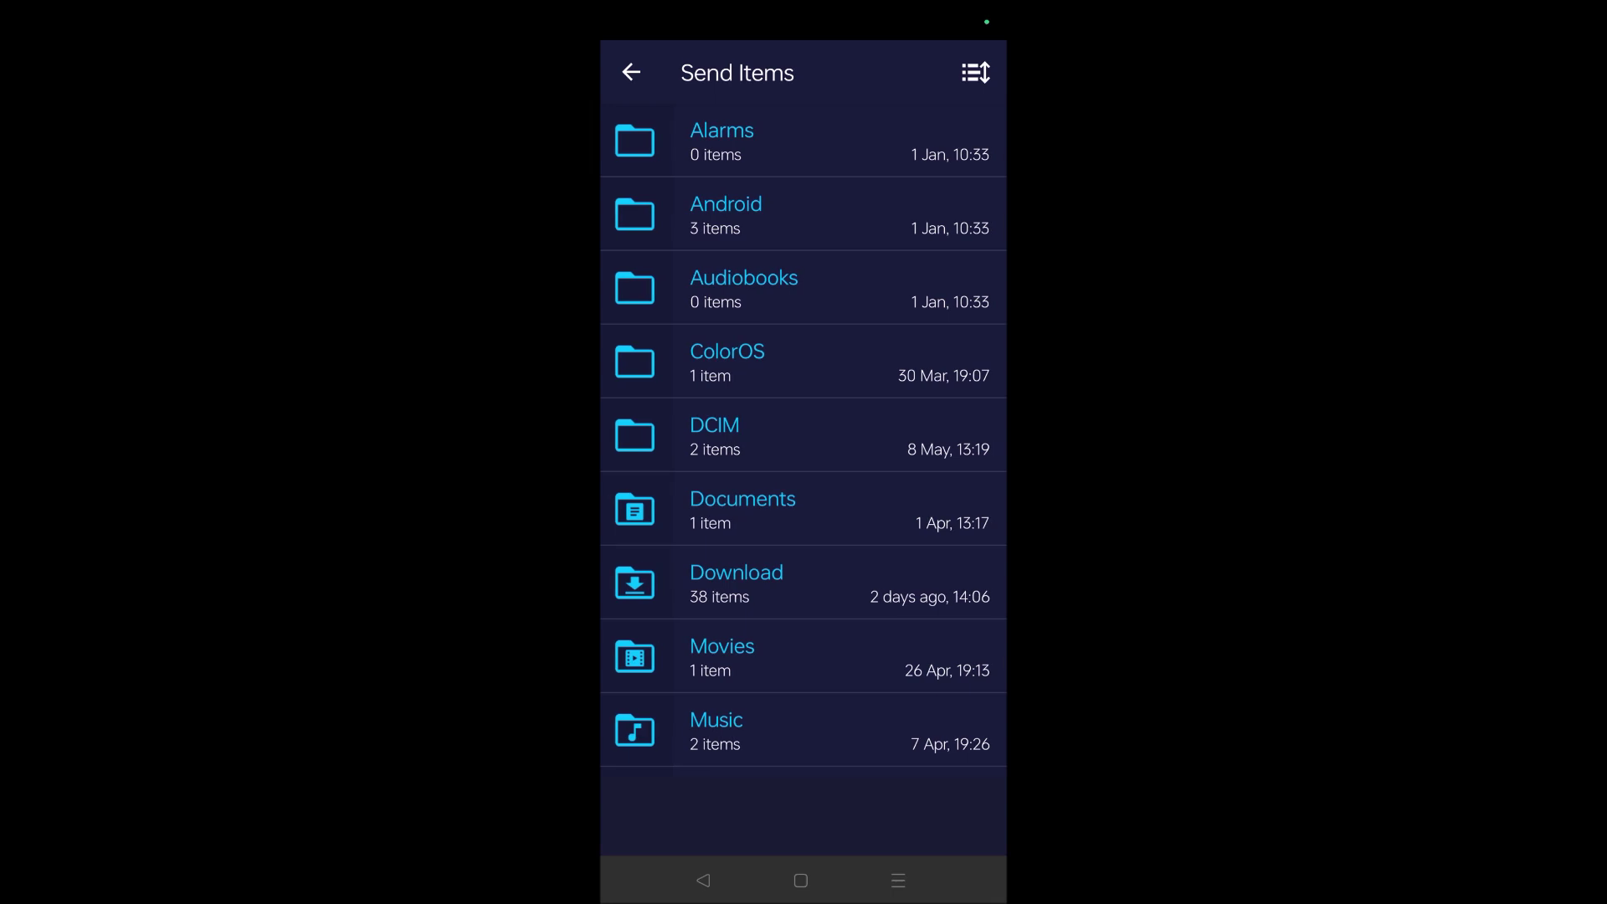
# - Choose a video from the Movies > VITA folder so the app searches for a receiver
pyautogui.click(867, 666)
pyautogui.click(807, 137)
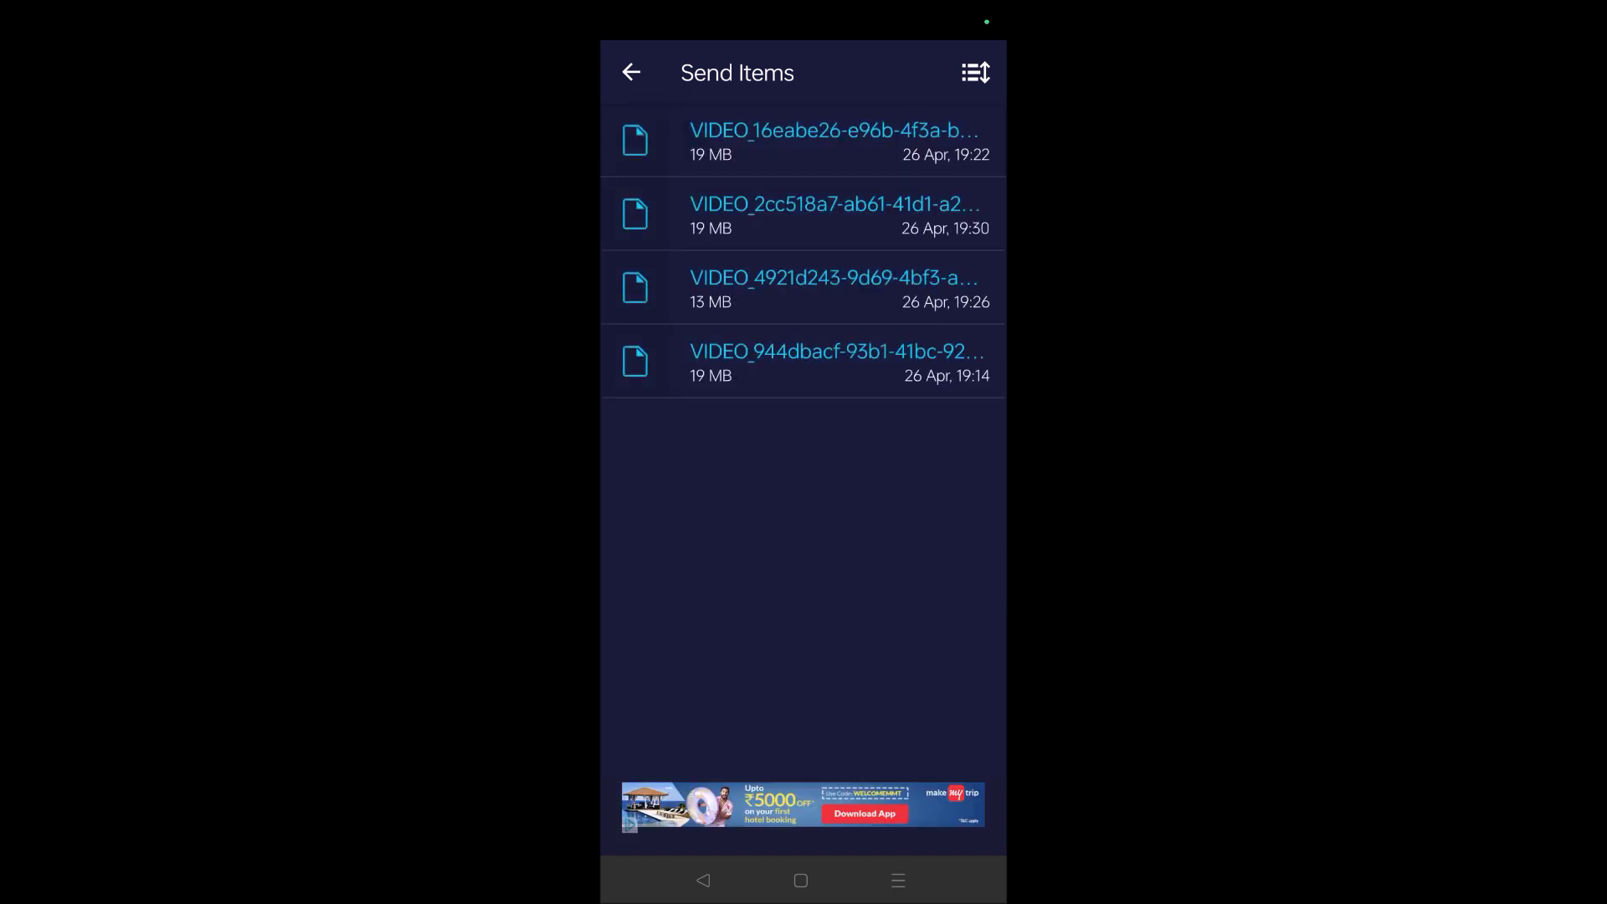
pyautogui.click(807, 140)
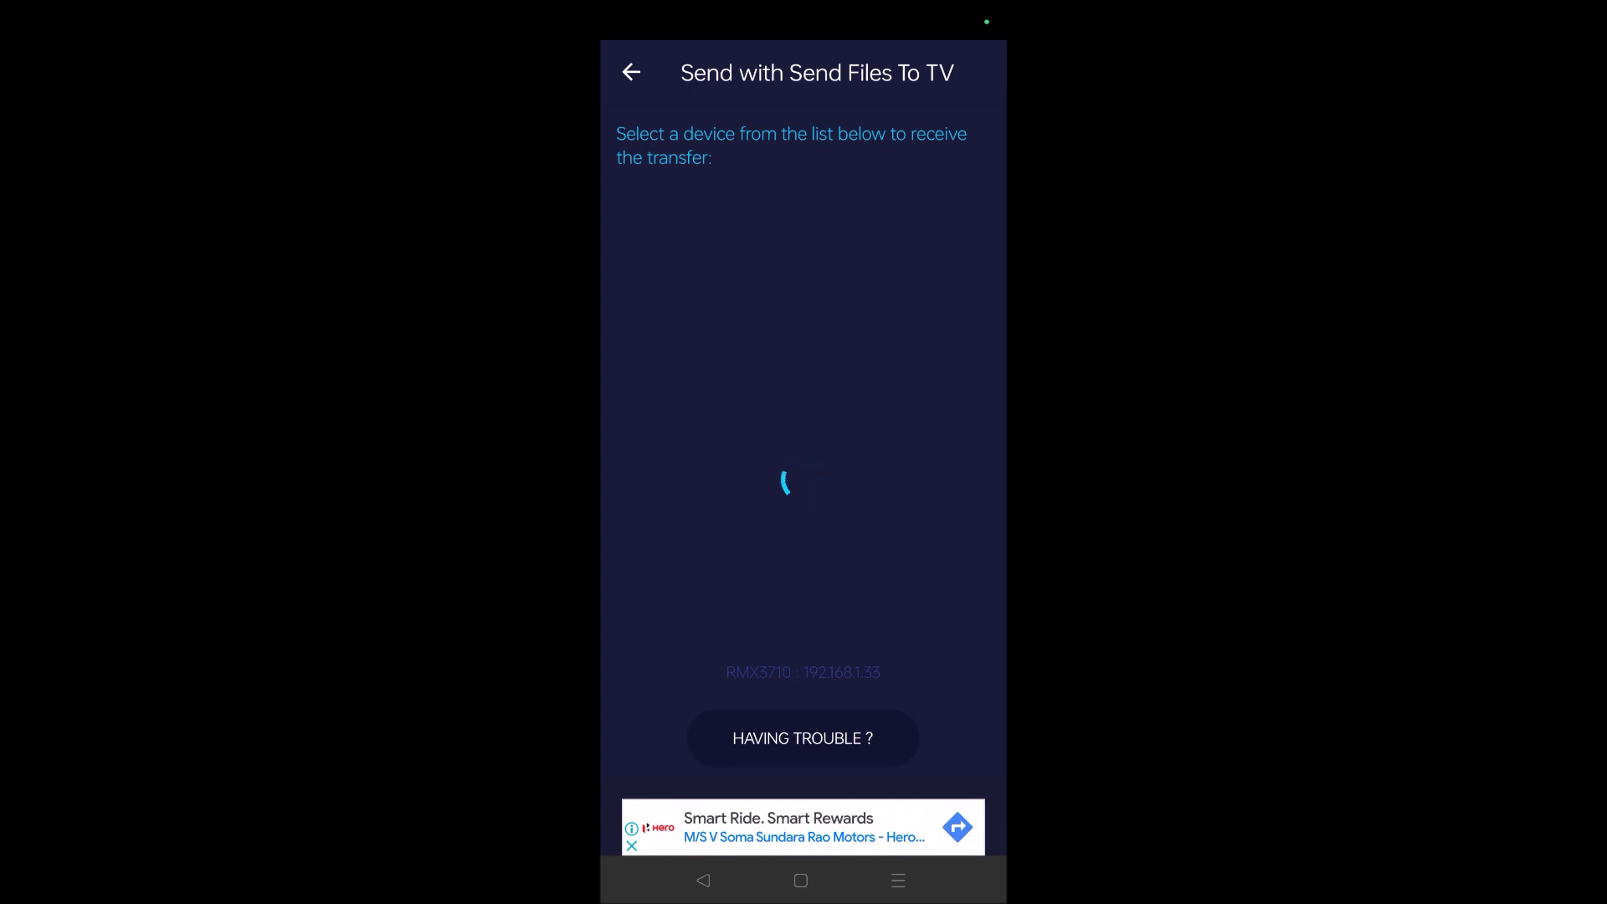
# - Toggle the Personal hotspot on and back off from quick settings, then dismiss the shade
pyautogui.moveTo(816, 6); pyautogui.dragTo(824, 378)
pyautogui.click(948, 388)
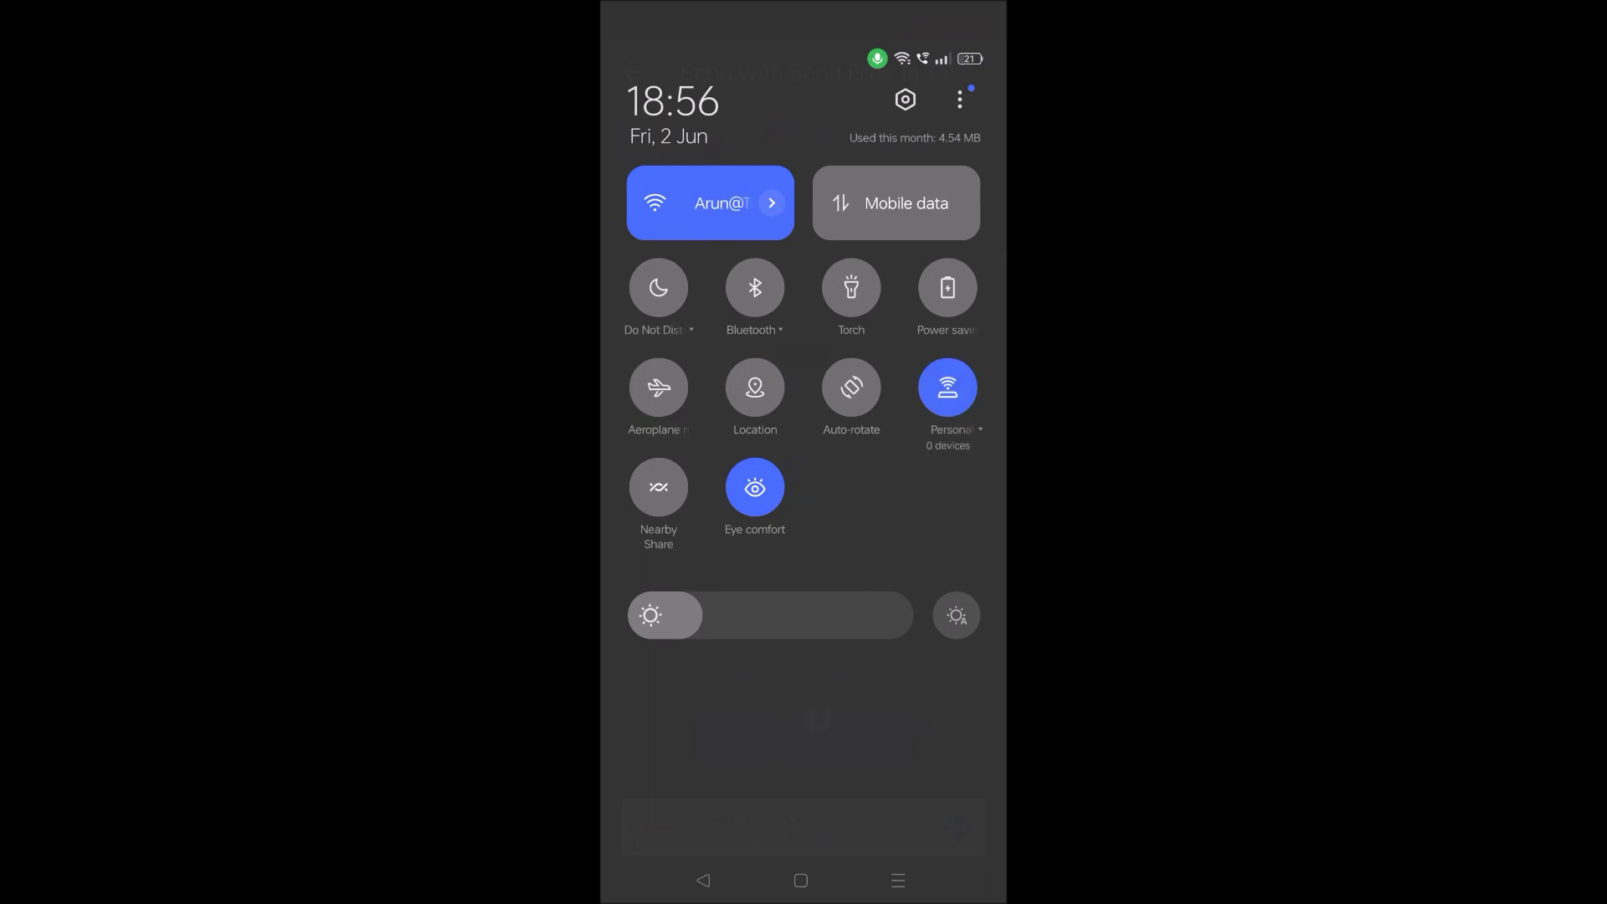
pyautogui.click(948, 387)
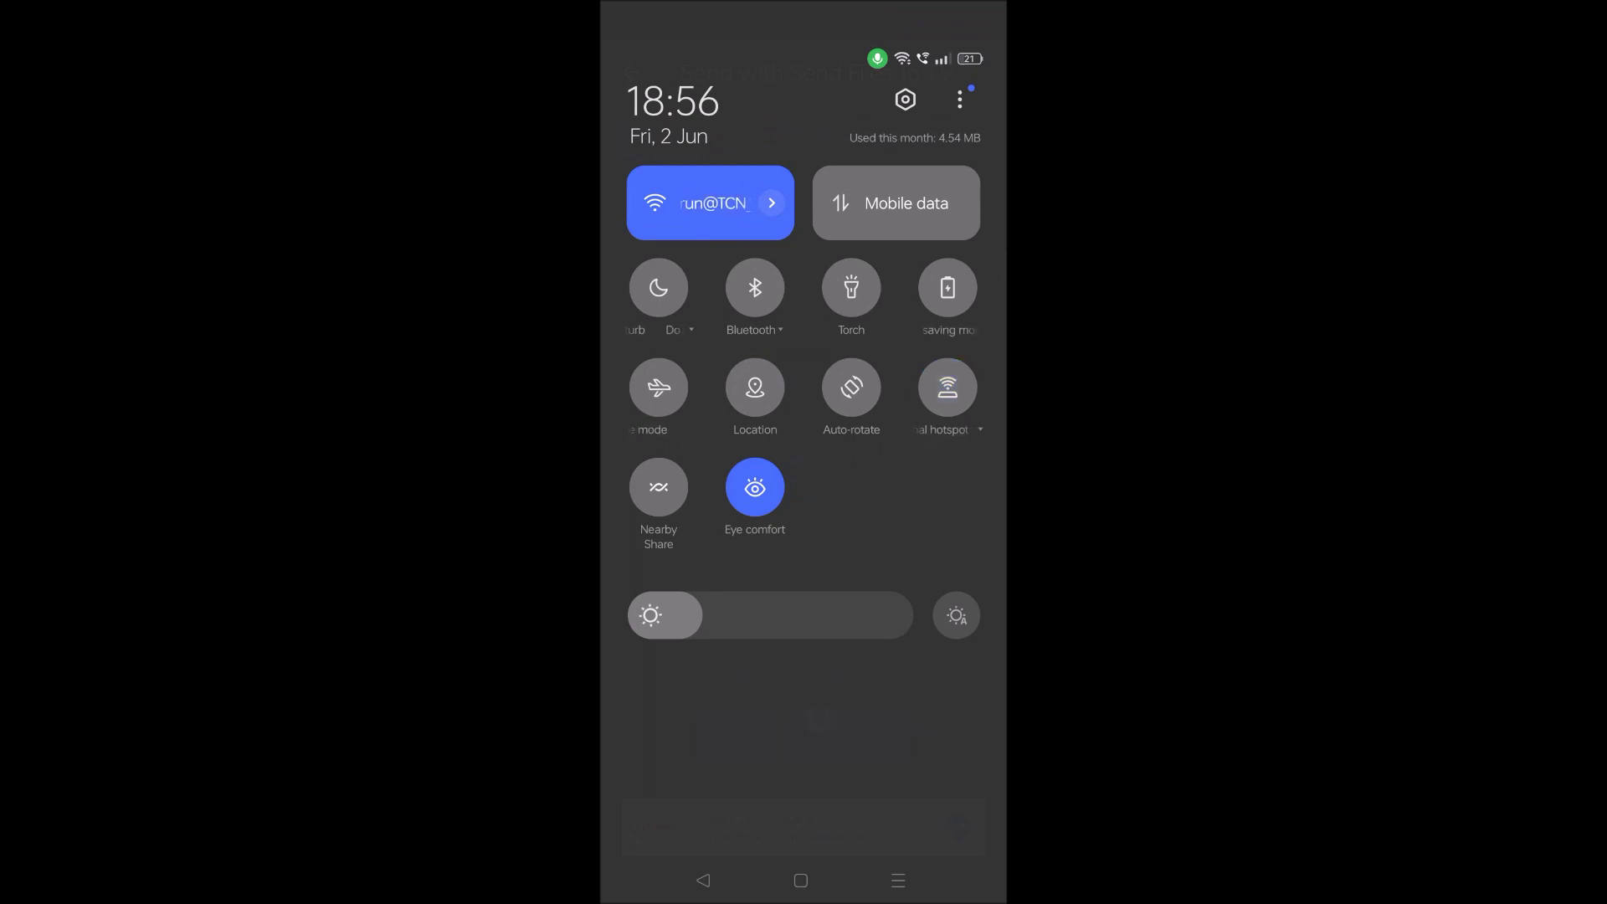
pyautogui.moveTo(804, 703); pyautogui.dragTo(804, 188)
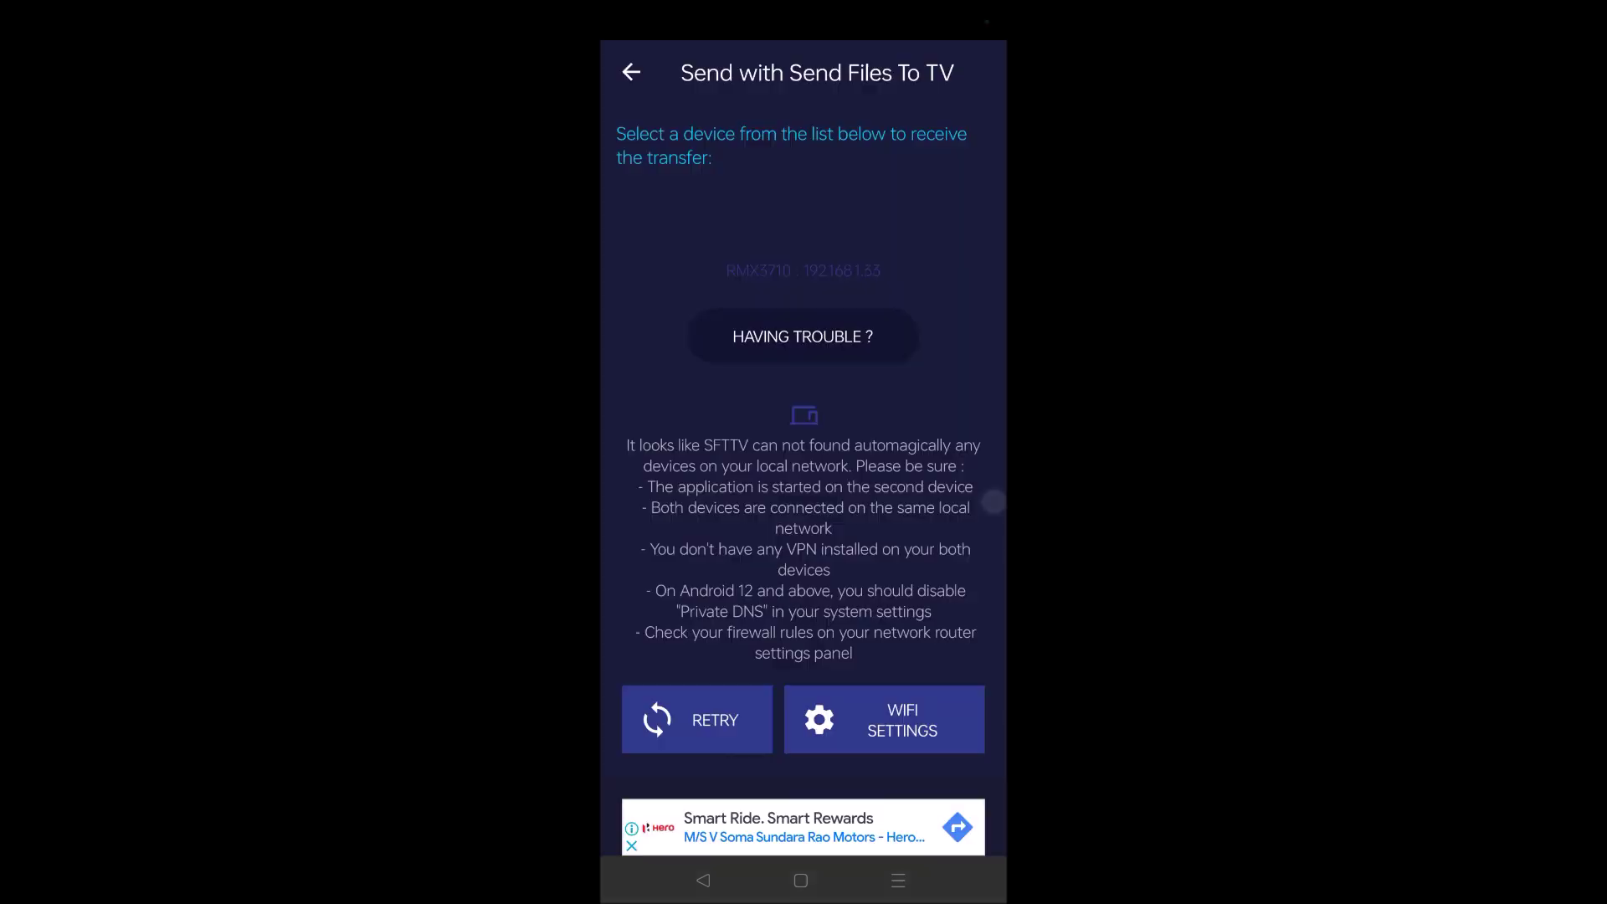
# - Briefly check the TV through the Camera app and return home
pyautogui.click(800, 881)
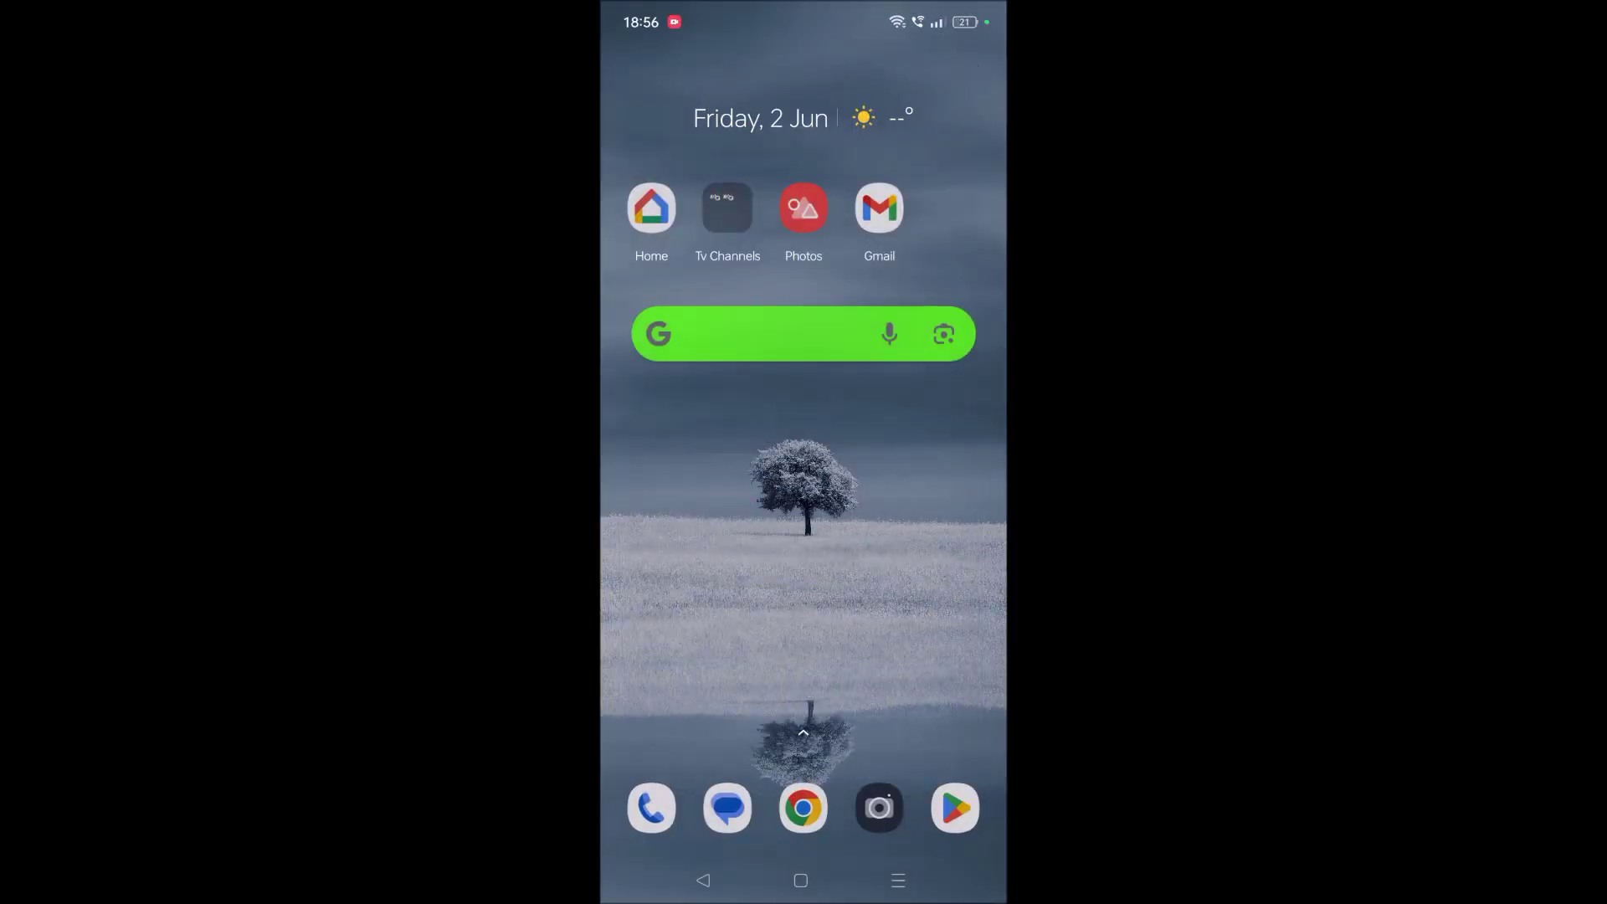
pyautogui.click(879, 806)
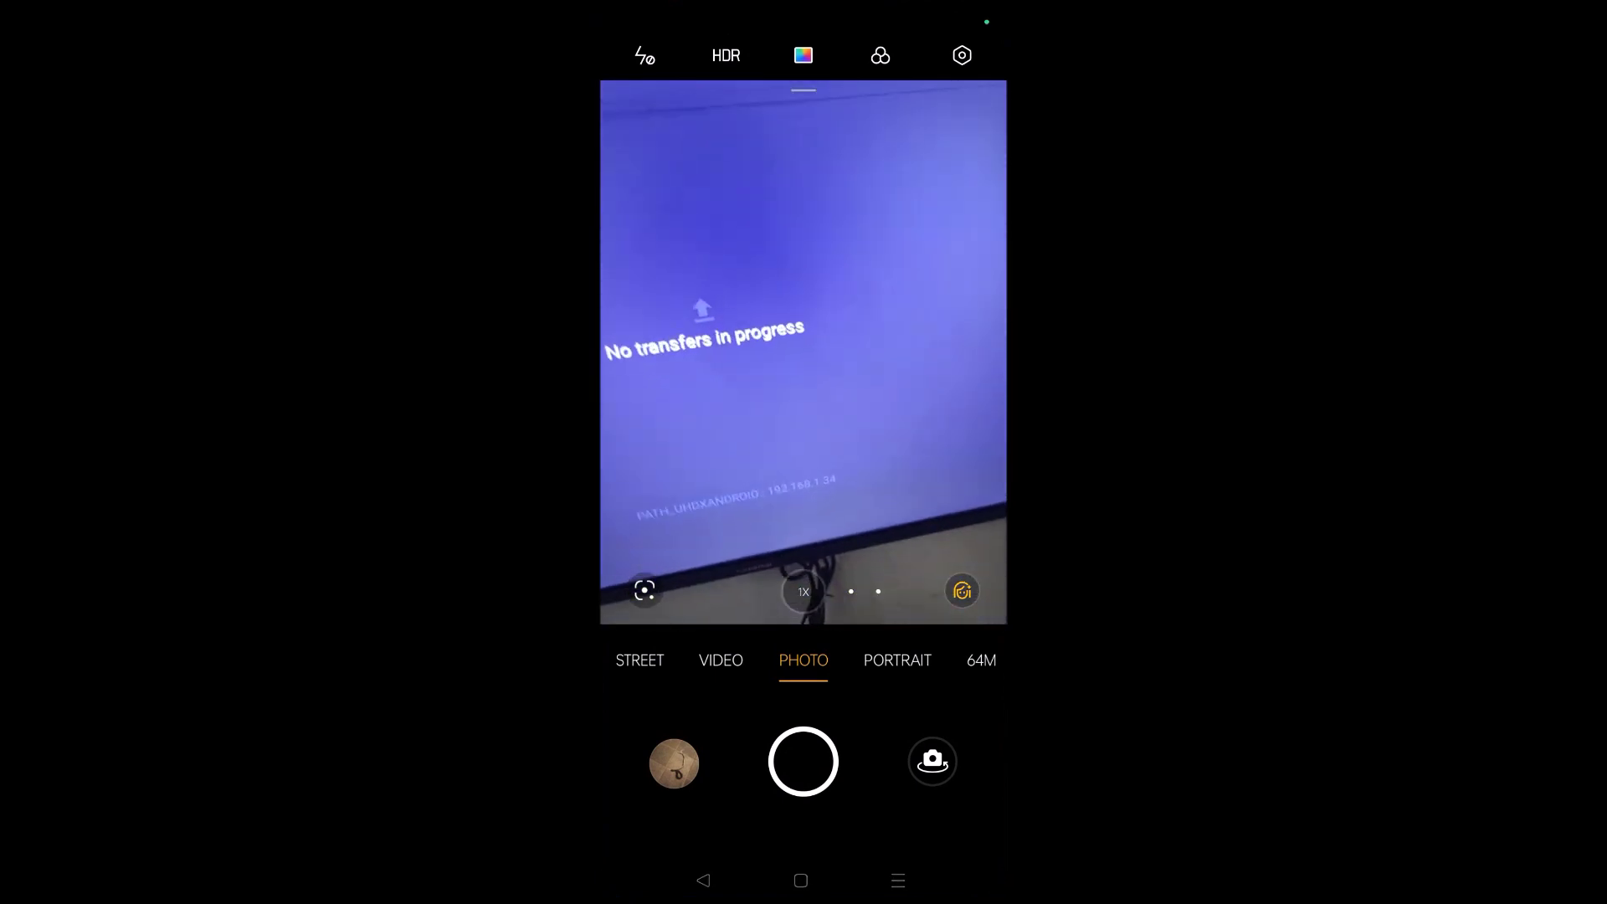
pyautogui.click(810, 880)
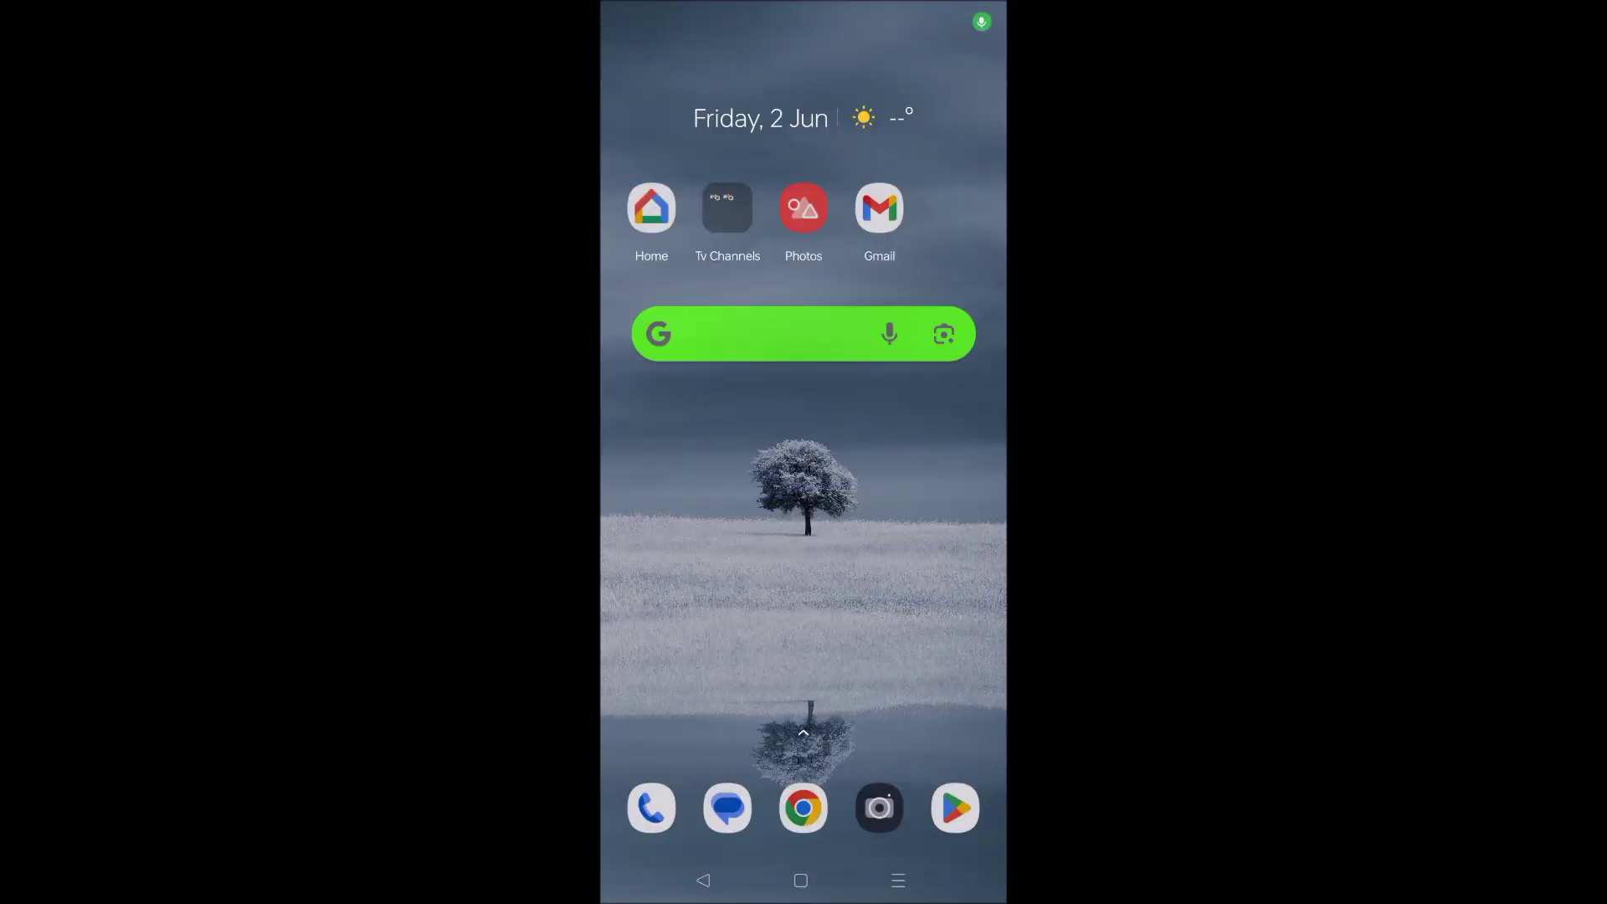
# - Switch back to Send Files to TV from Recents and select the PATH_UHDXANDROID TV as receiver
pyautogui.click(898, 880)
pyautogui.moveTo(860, 574); pyautogui.dragTo(955, 574)
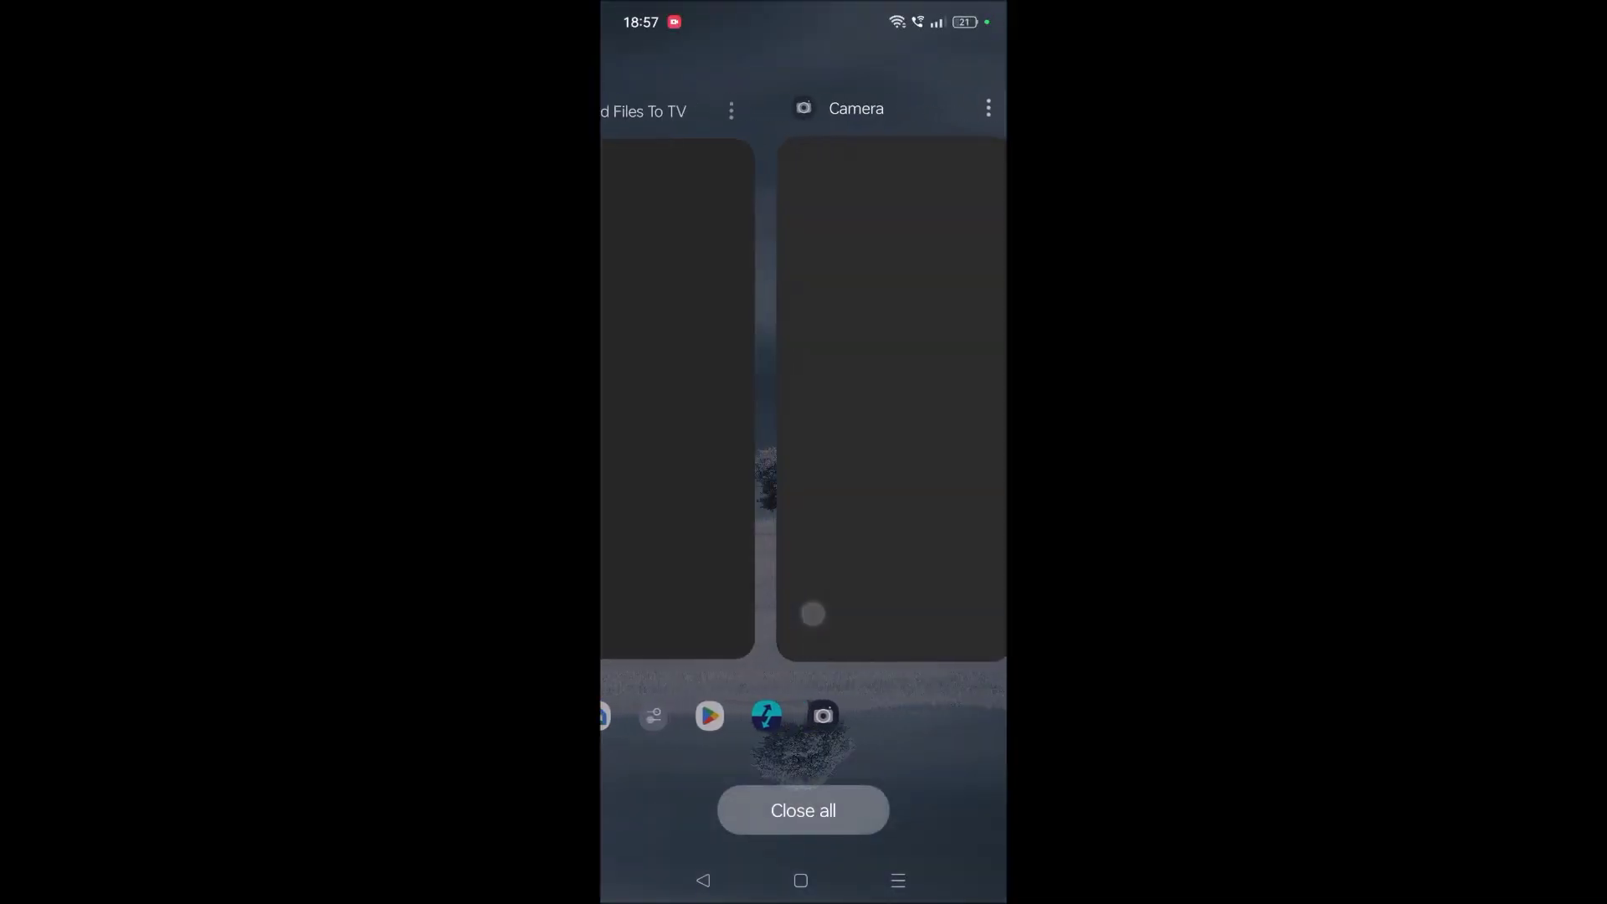
pyautogui.moveTo(811, 610); pyautogui.dragTo(873, 551)
pyautogui.click(632, 377)
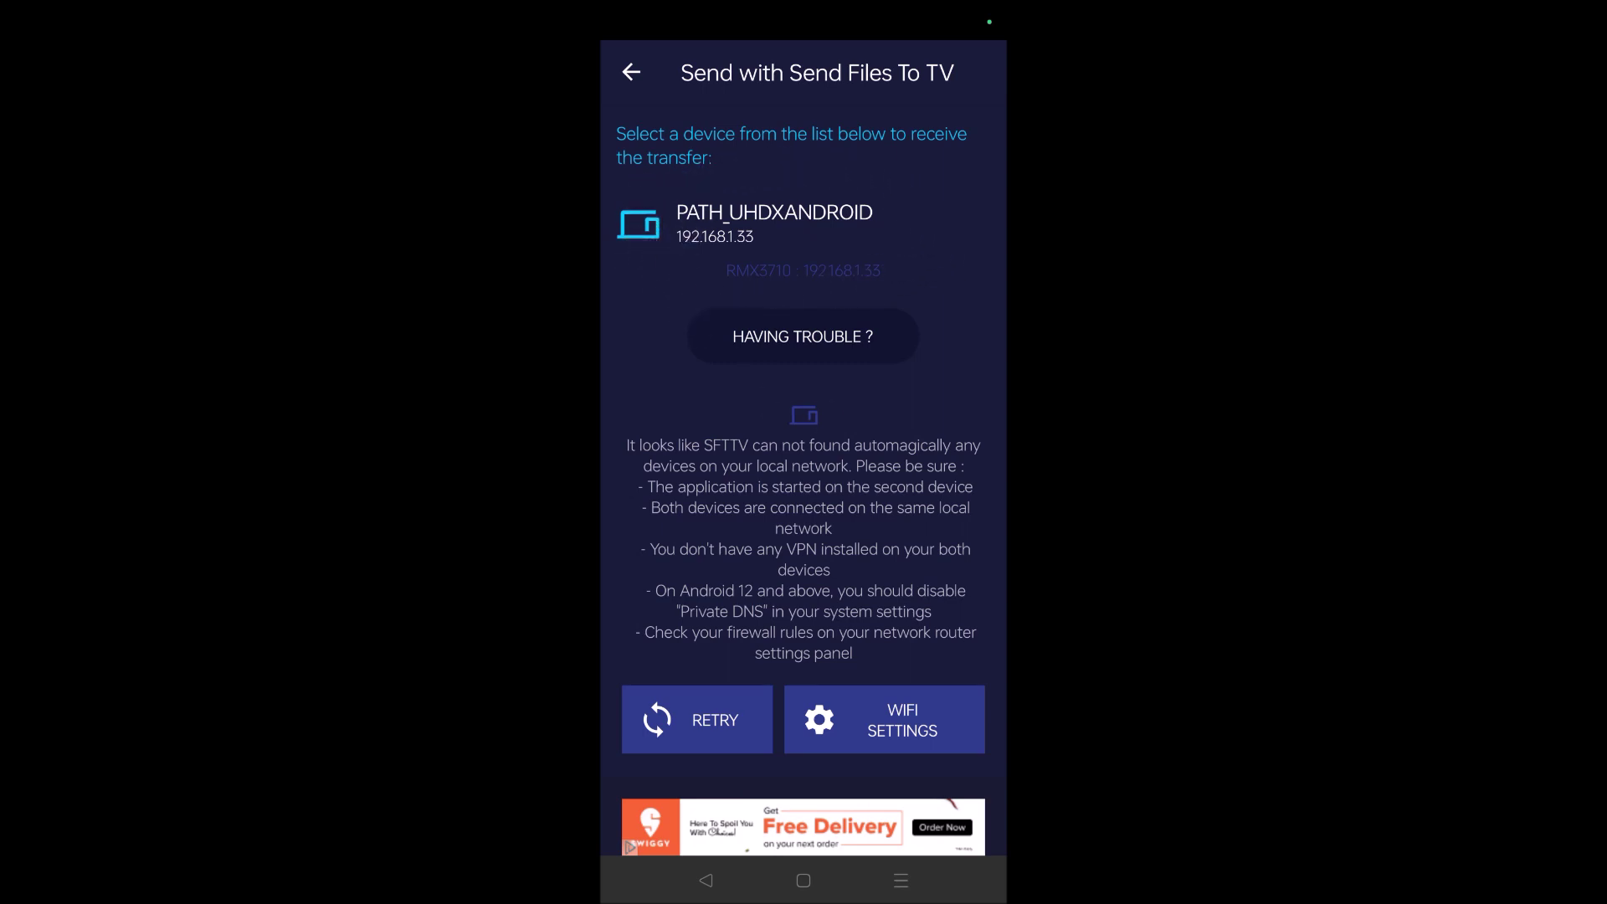
pyautogui.click(788, 218)
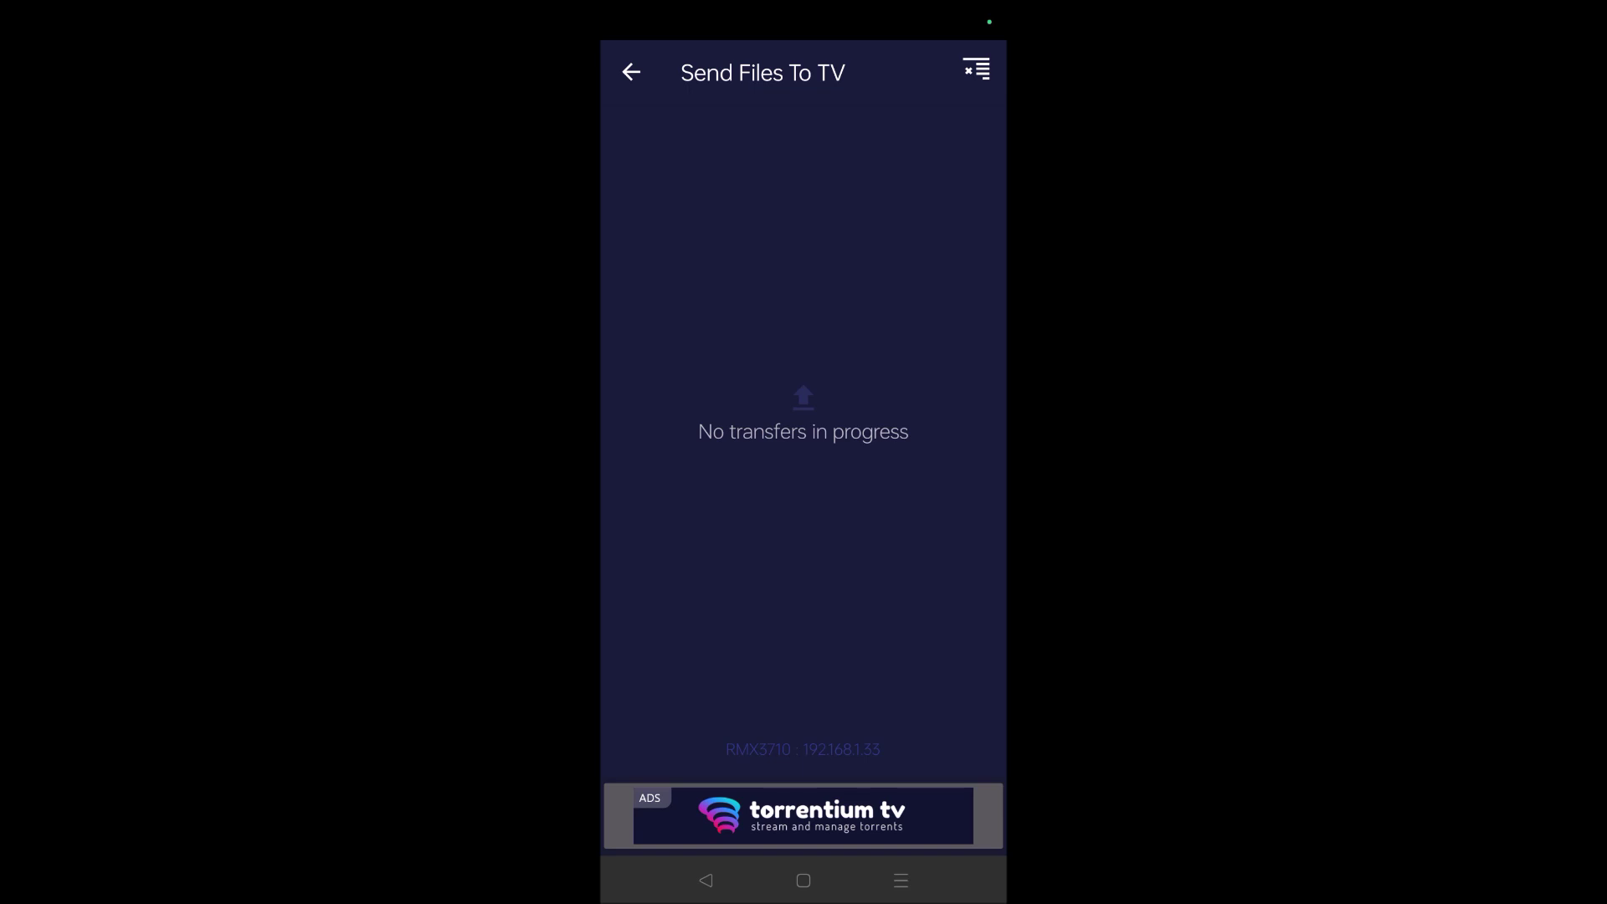
# - Return to the home screen after the video is sent to the TV
pyautogui.click(803, 880)
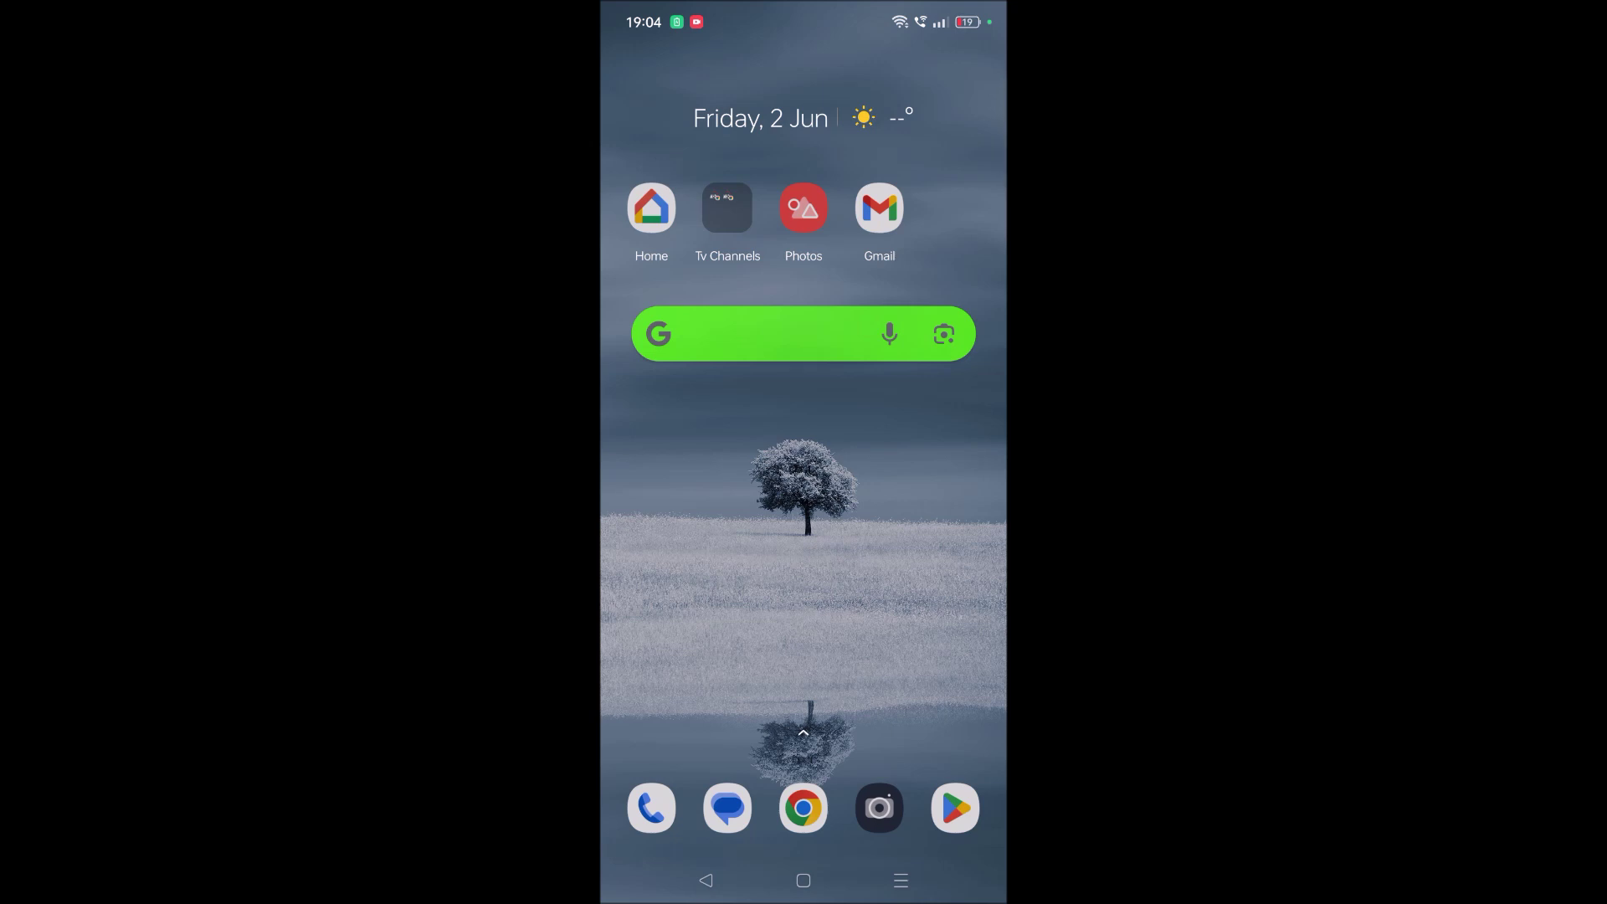
# - Open the Camera from the home screen dock to view the TV
pyautogui.click(878, 807)
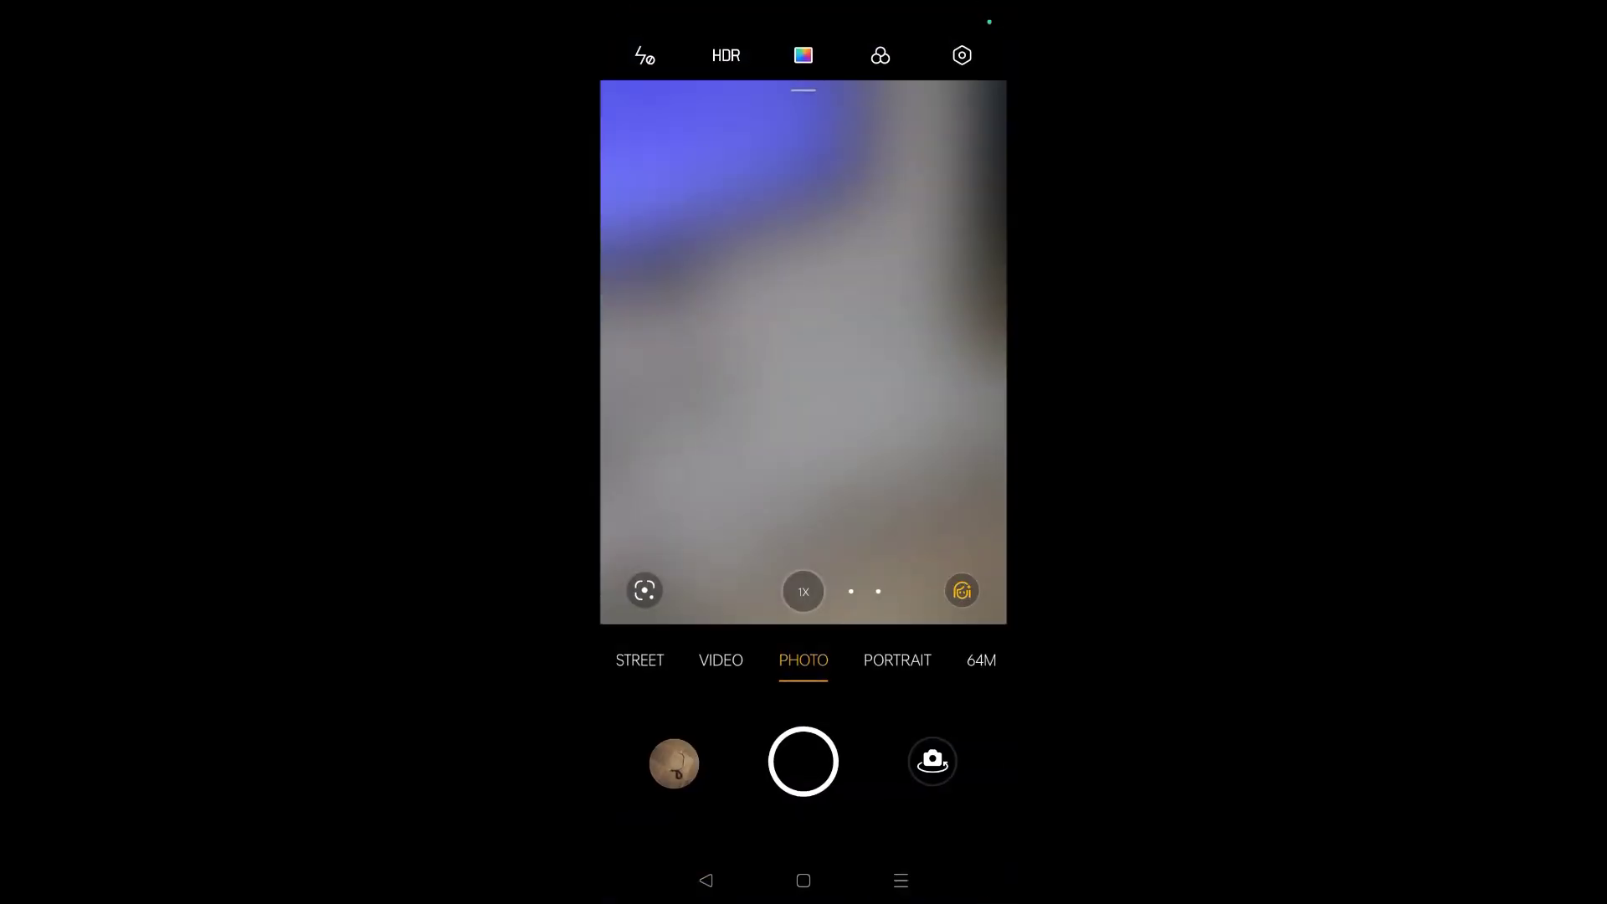